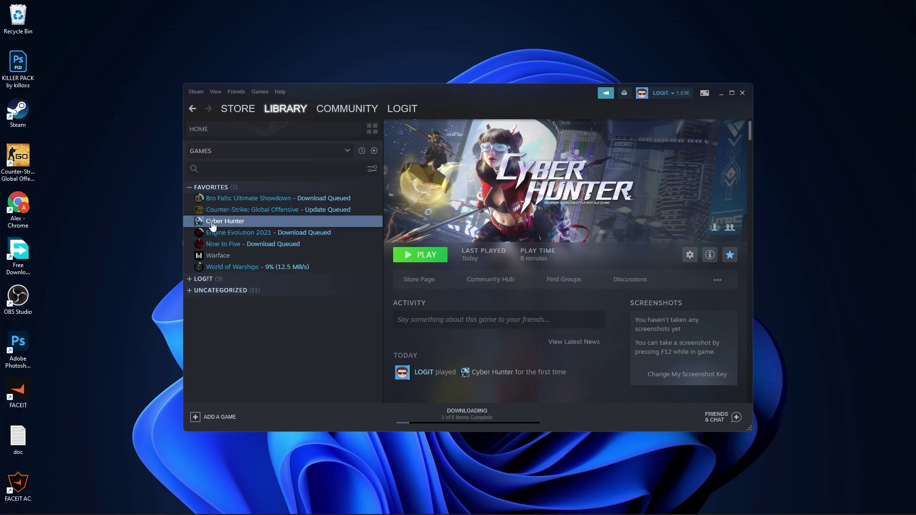
- Browse Cyber Hunter's local files from its Steam Properties and close the Properties dialog
{"action": "right_click", "coordinate": [244, 222]}
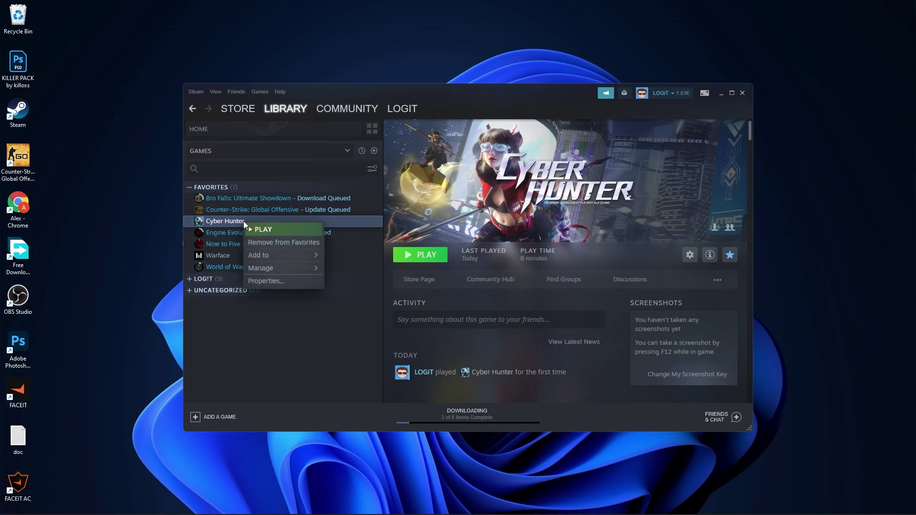
{"action": "left_click", "coordinate": [265, 282]}
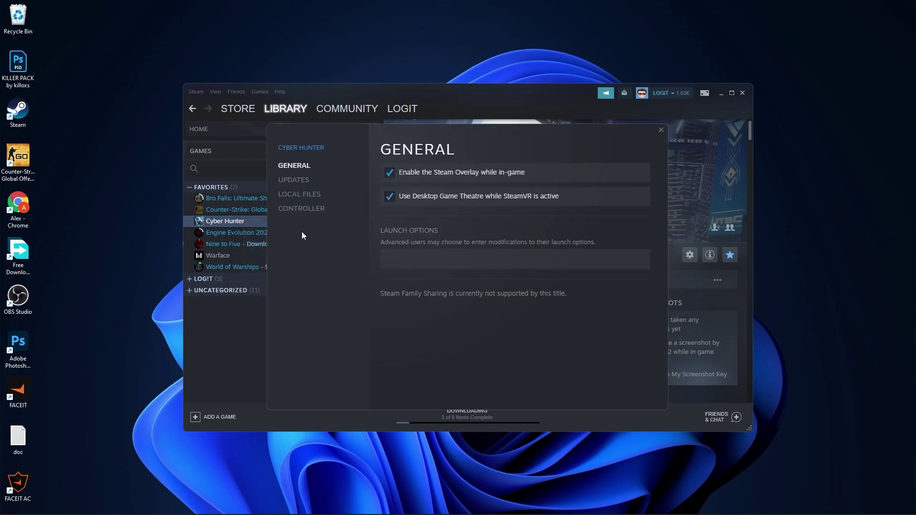
{"action": "left_click", "coordinate": [300, 195]}
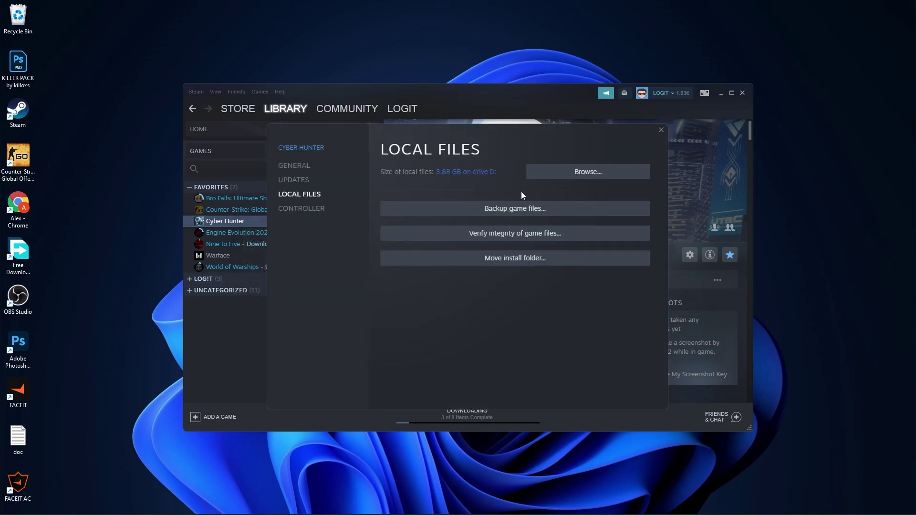
{"action": "left_click", "coordinate": [590, 174]}
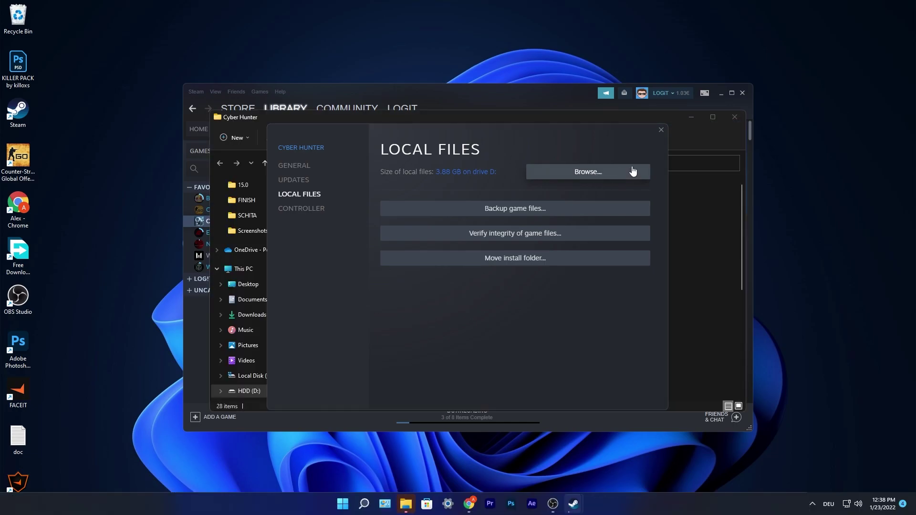
{"action": "left_click", "coordinate": [662, 130]}
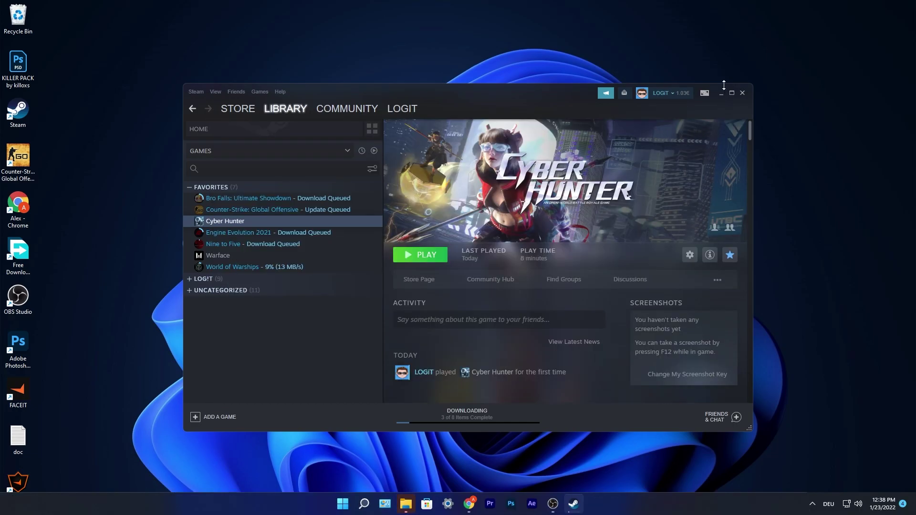
- Minimize Steam and open the Compatibility properties of client.exe in the bin folder
{"action": "left_click", "coordinate": [722, 93]}
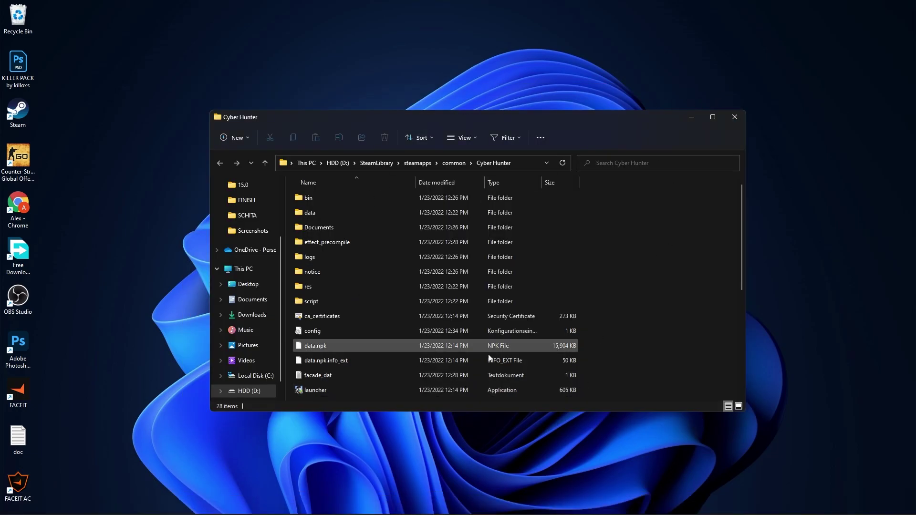
{"action": "left_click", "coordinate": [328, 201]}
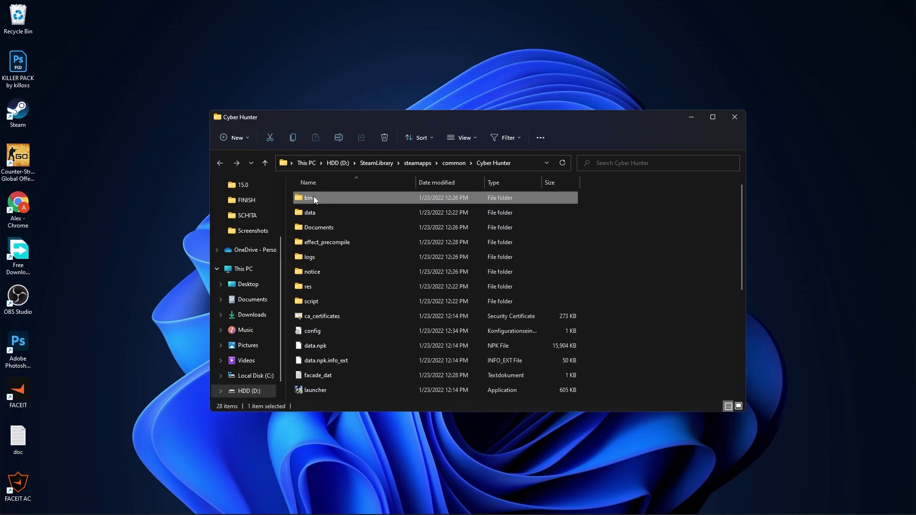
{"action": "double_click", "coordinate": [314, 196]}
{"action": "left_click", "coordinate": [297, 258]}
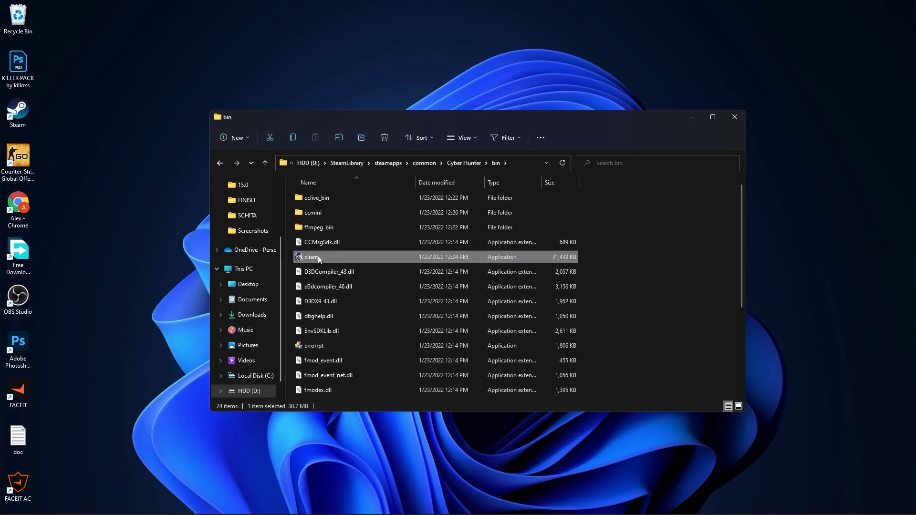
{"action": "right_click", "coordinate": [321, 258]}
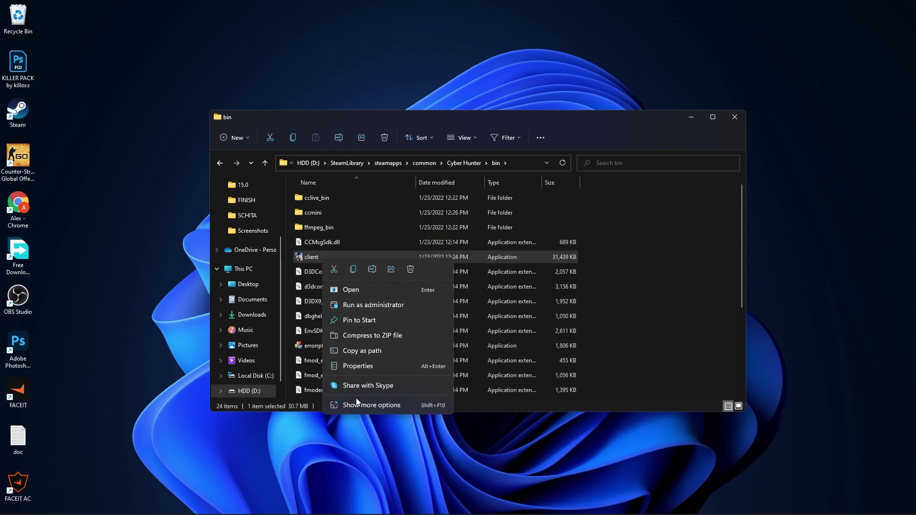
{"action": "left_click", "coordinate": [376, 406]}
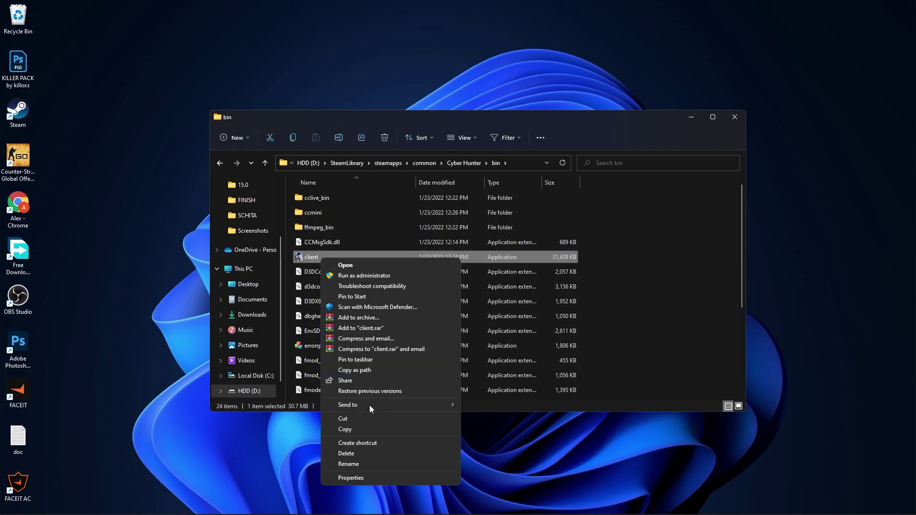
{"action": "left_click", "coordinate": [351, 478]}
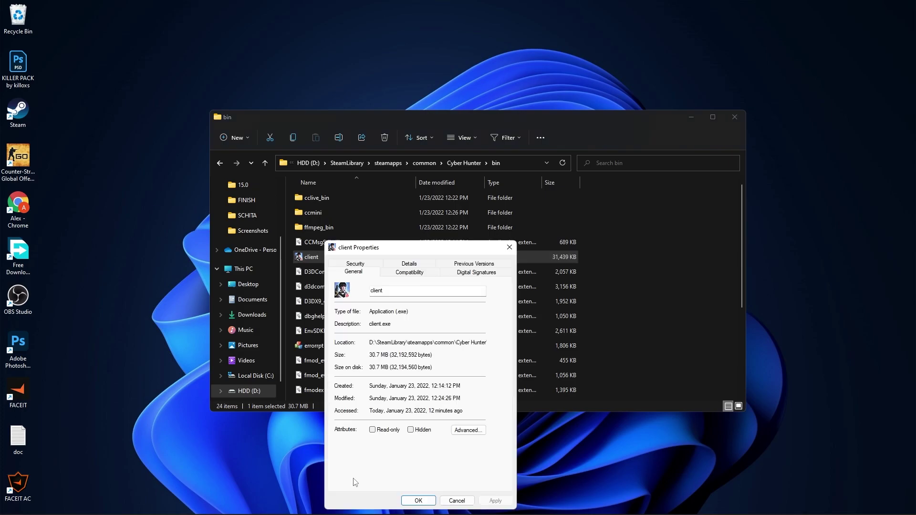
{"action": "left_click", "coordinate": [403, 274]}
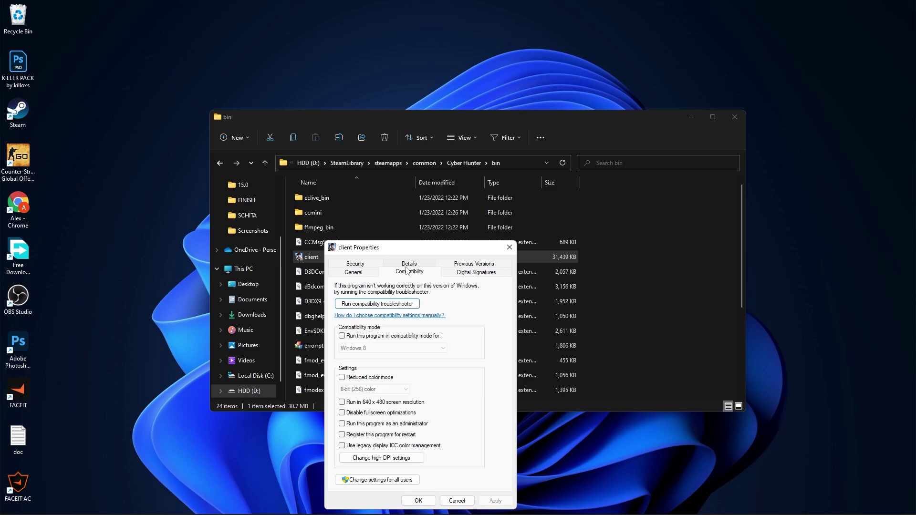
- Disable fullscreen optimizations, set high DPI scaling override to Application, and apply
{"action": "left_click", "coordinate": [342, 412]}
{"action": "left_click", "coordinate": [382, 460]}
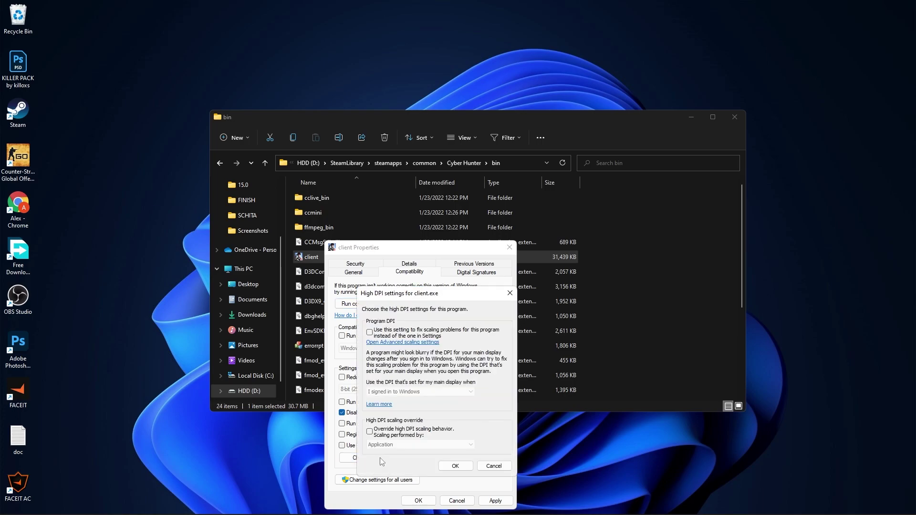
{"action": "left_click", "coordinate": [370, 431]}
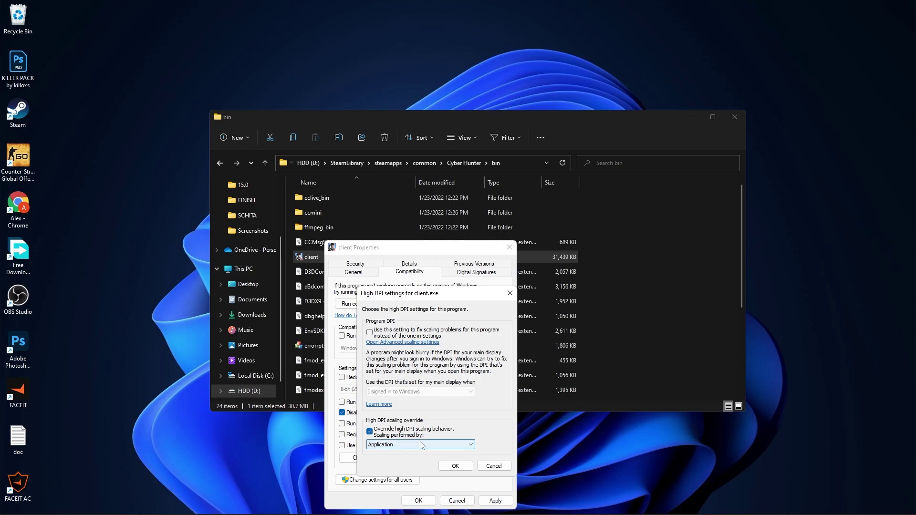
{"action": "left_click", "coordinate": [455, 466]}
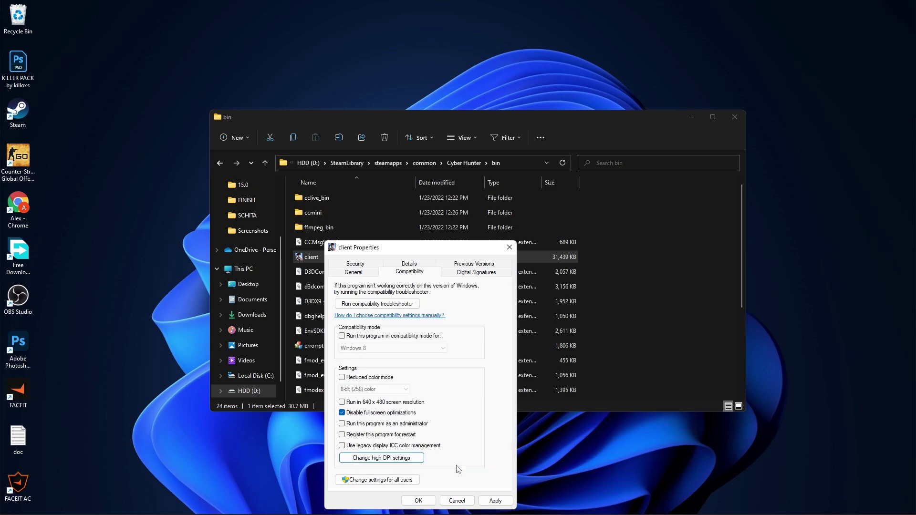
{"action": "left_click", "coordinate": [497, 501]}
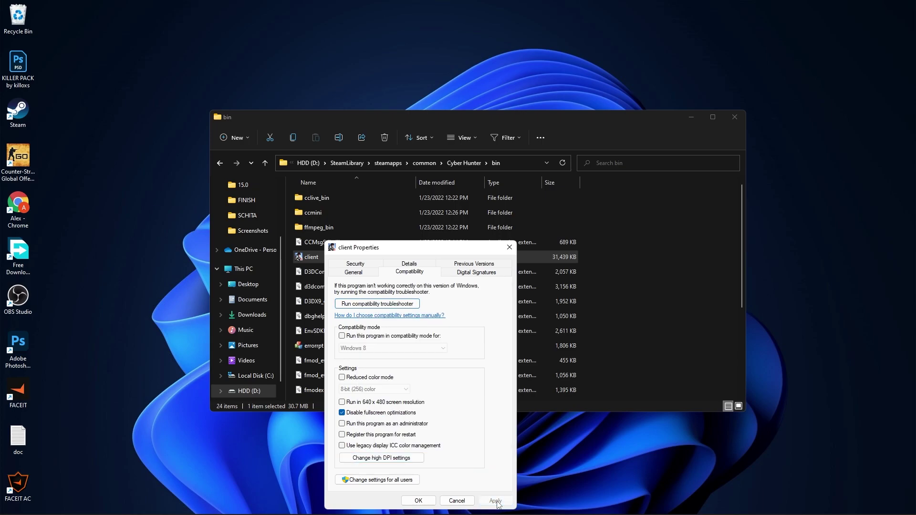
- Close the client properties with OK, then open Windows Settings on the System page
{"action": "left_click", "coordinate": [419, 501]}
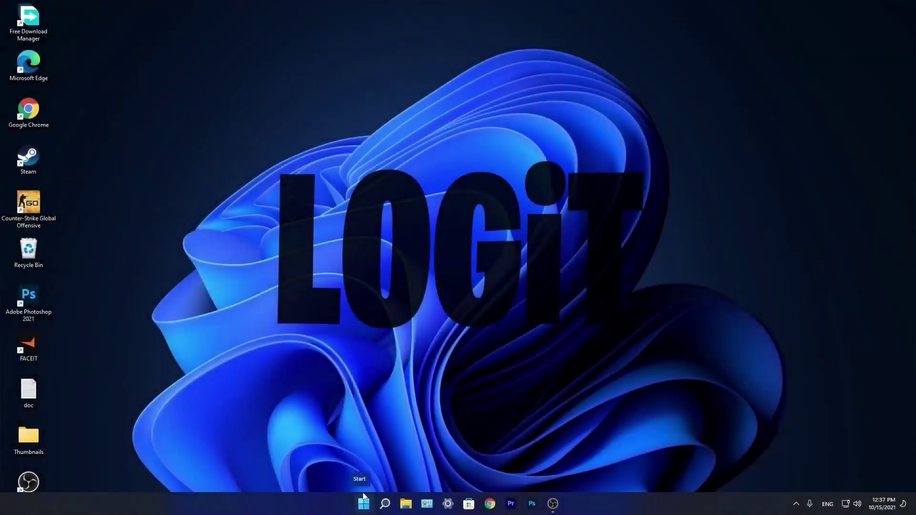
{"action": "left_click", "coordinate": [363, 502]}
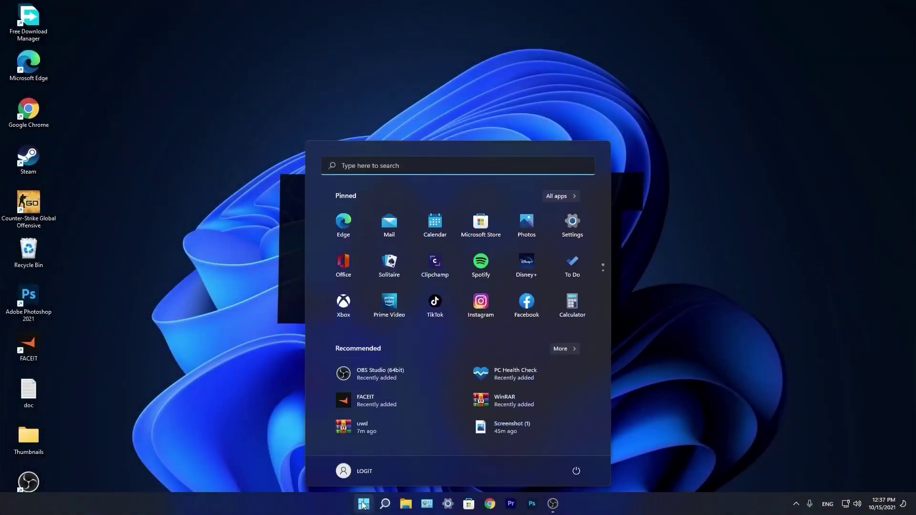
{"action": "left_click", "coordinate": [566, 224]}
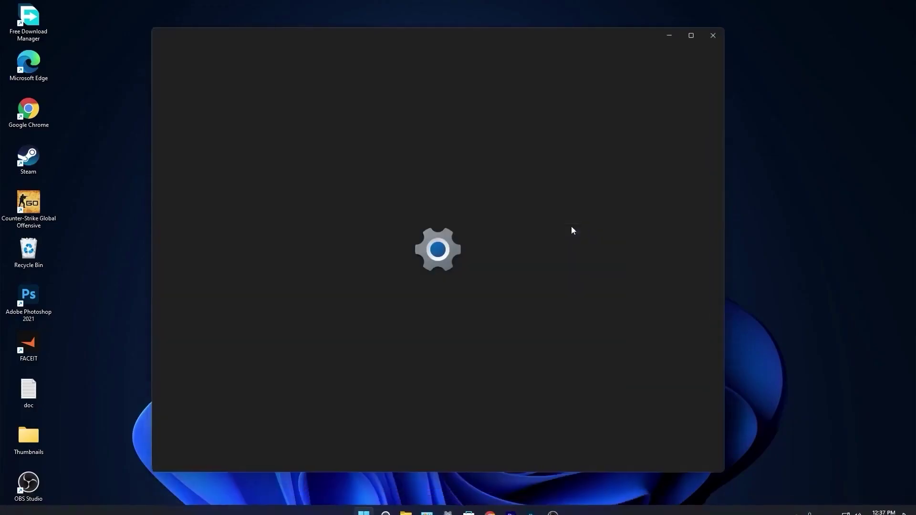
{"action": "left_click", "coordinate": [175, 322]}
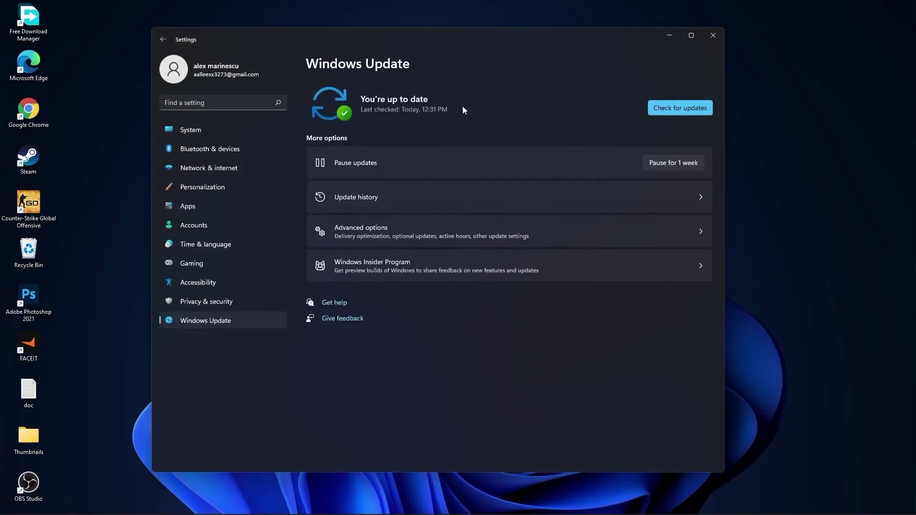
{"action": "left_click", "coordinate": [199, 130]}
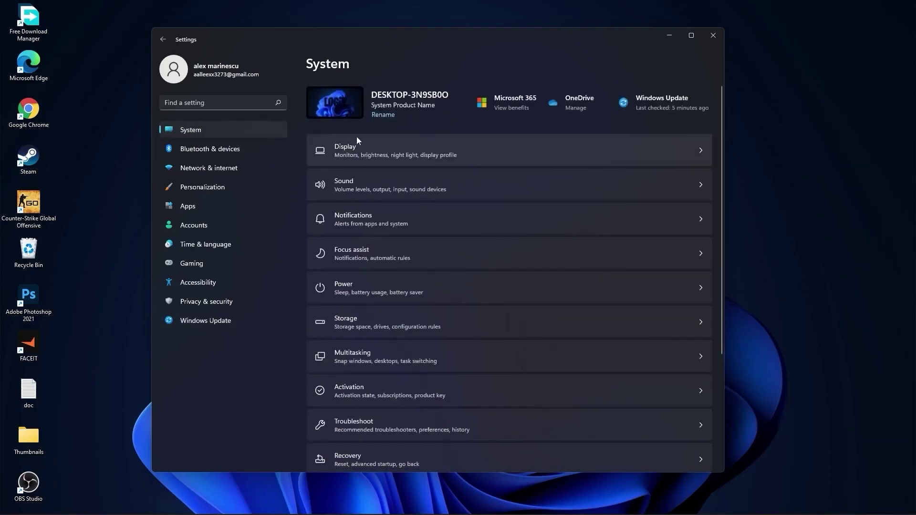
- Set the KG271 monitor's refresh rate to 74.97 Hz under Display > Advanced display
{"action": "left_click", "coordinate": [359, 147]}
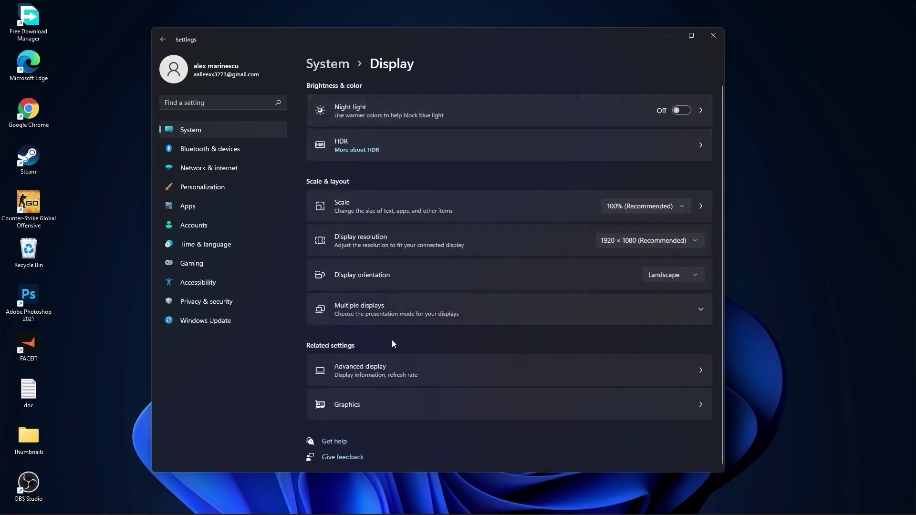
{"action": "left_click", "coordinate": [362, 371]}
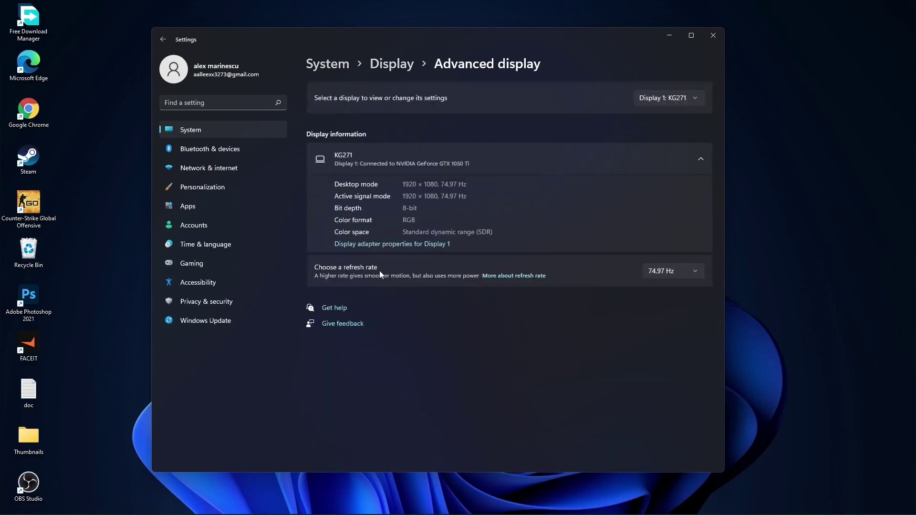
{"action": "left_click", "coordinate": [674, 271]}
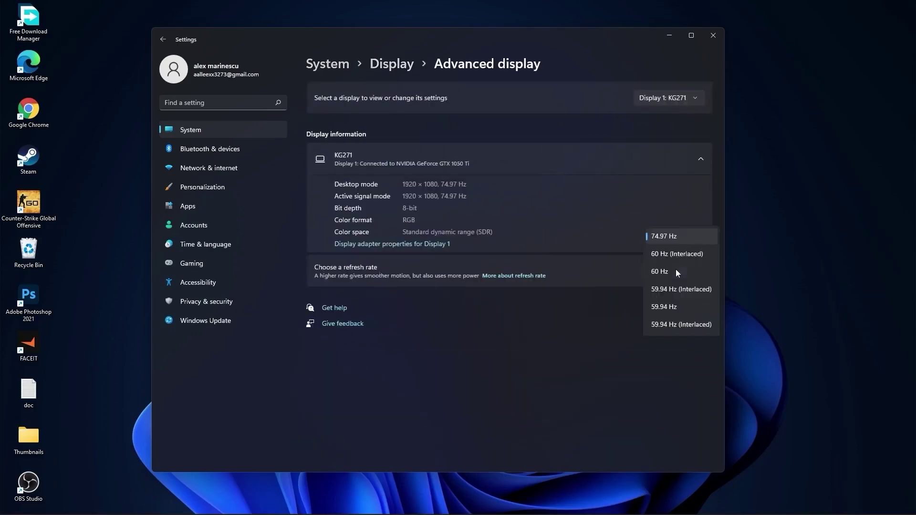
{"action": "left_click", "coordinate": [662, 237]}
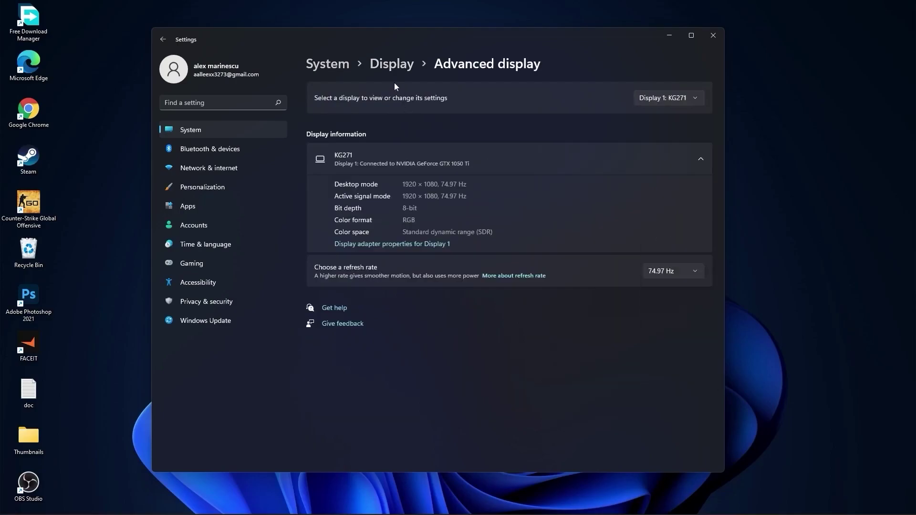
- Check the Notifications settings and confirm Focus assist is set to Off
{"action": "left_click", "coordinate": [328, 64]}
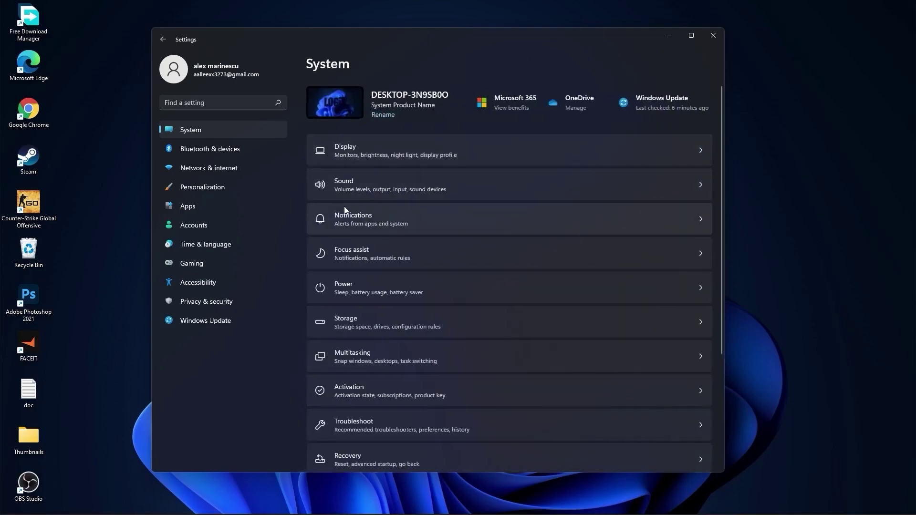
{"action": "left_click", "coordinate": [357, 219]}
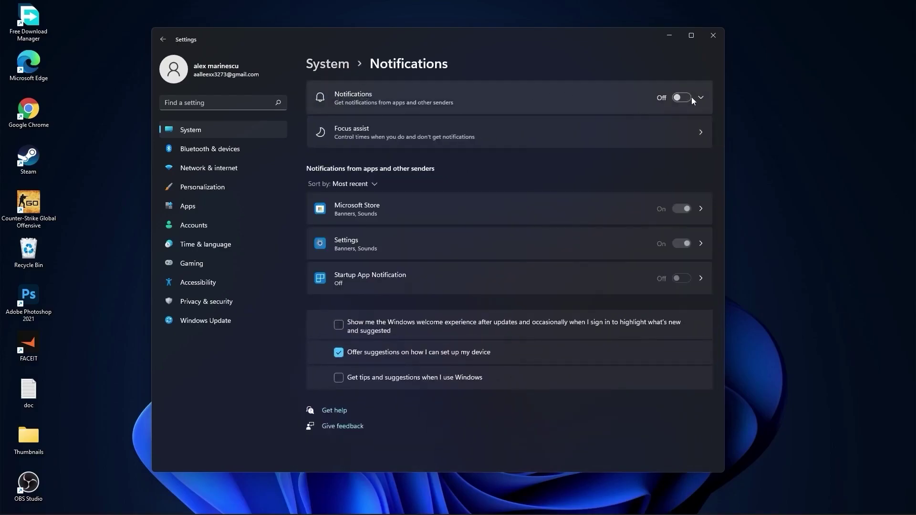
{"action": "left_click", "coordinate": [330, 64]}
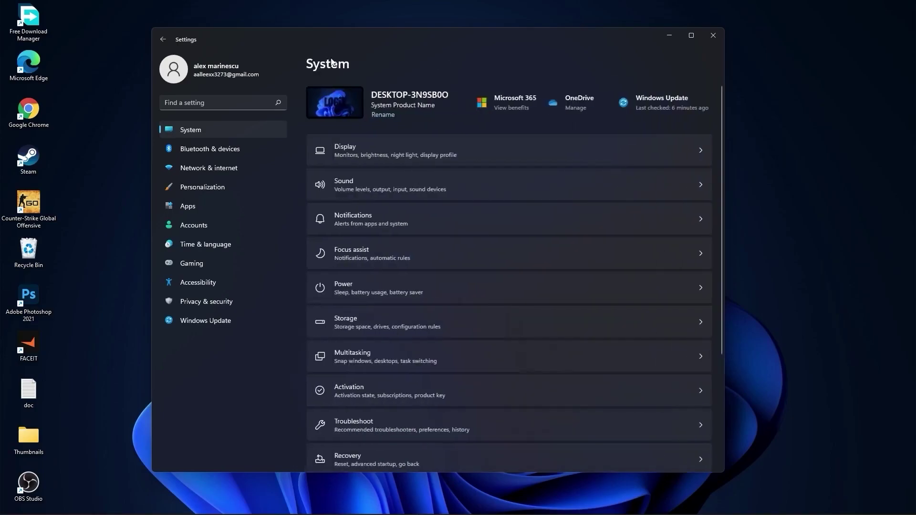
{"action": "left_click", "coordinate": [348, 250]}
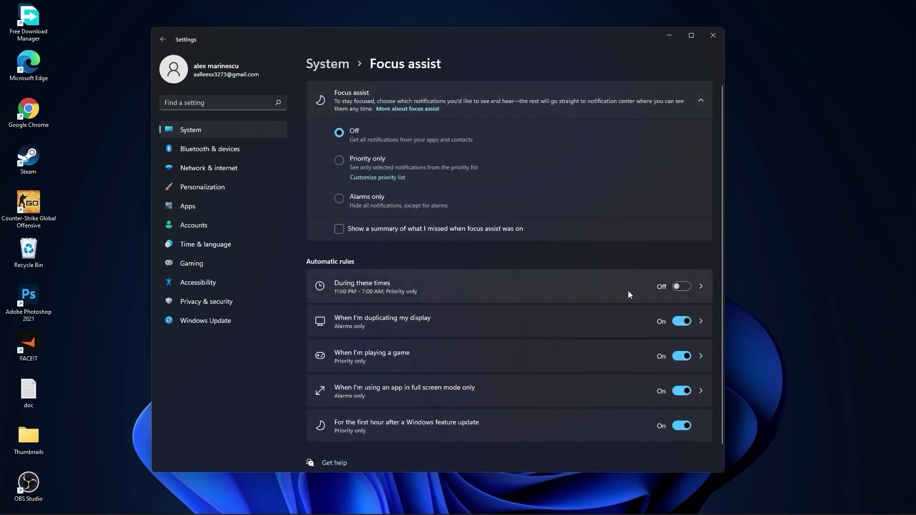
{"action": "left_click", "coordinate": [334, 65]}
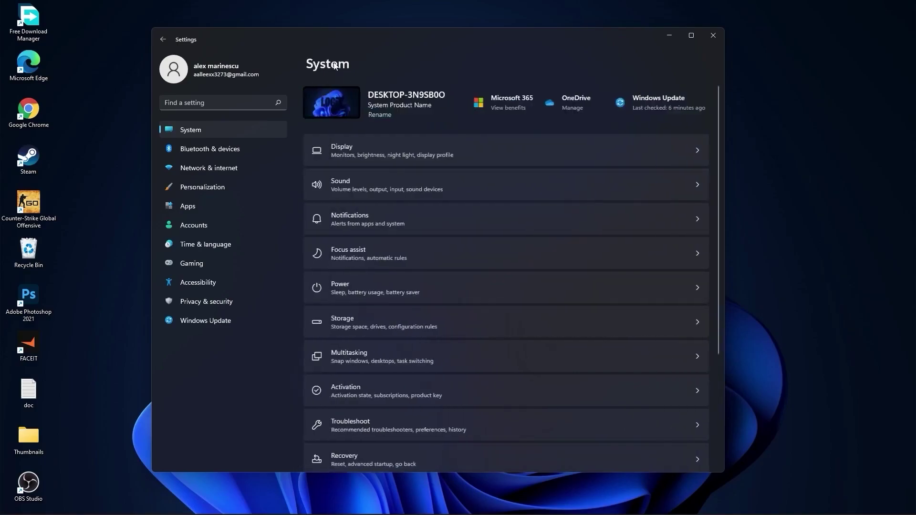
- Keep the Power mode at Best performance and return to the System page
{"action": "left_click", "coordinate": [354, 293]}
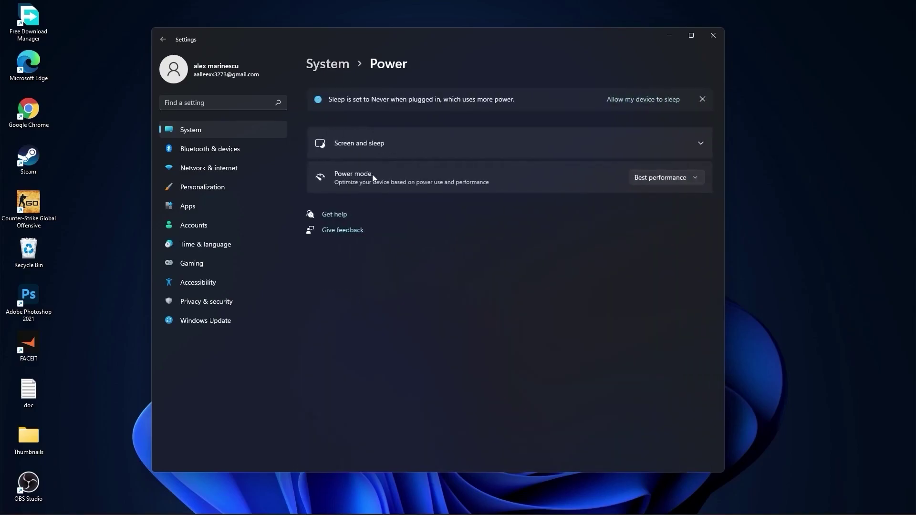
{"action": "left_click", "coordinate": [657, 178]}
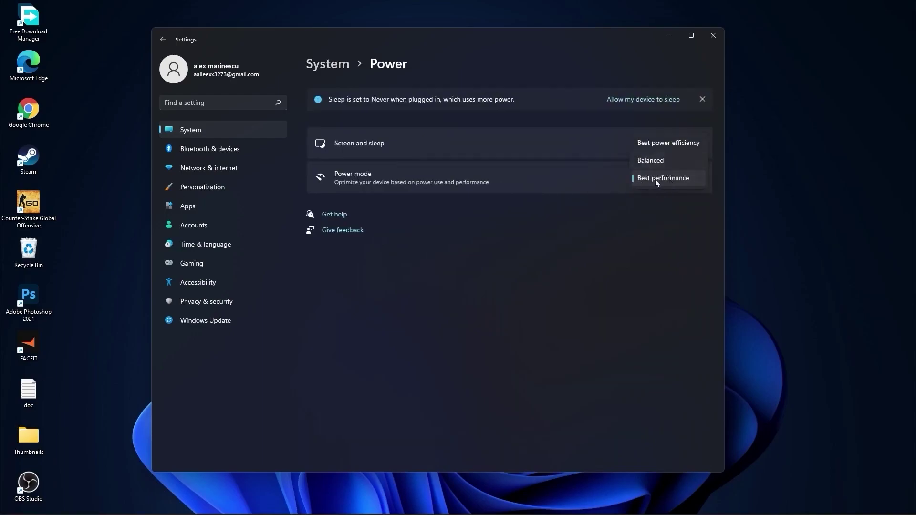
{"action": "left_click", "coordinate": [663, 179]}
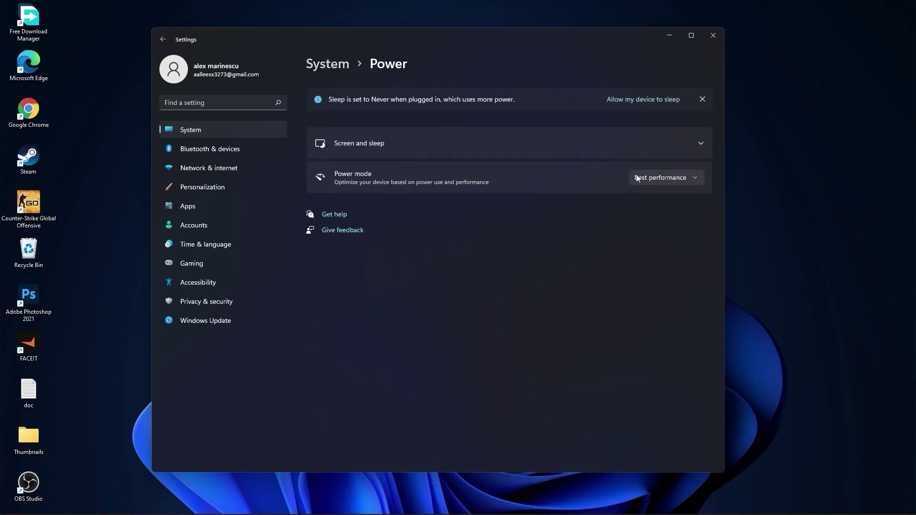
{"action": "left_click", "coordinate": [324, 66]}
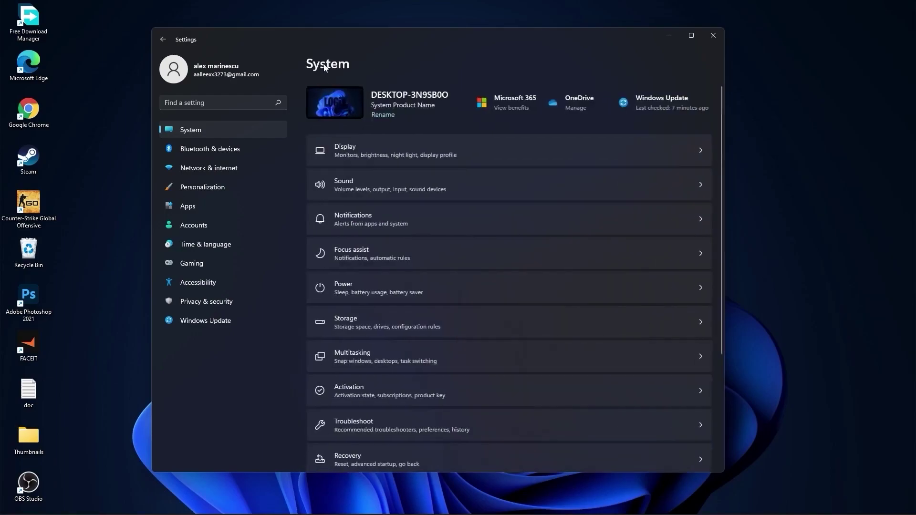
- Clean up 45.3 GB by deleting Downloads and previous Windows installations from Storage recommendations
{"action": "left_click", "coordinate": [353, 323]}
{"action": "scroll", "coordinate": [351, 332], "scroll_direction": "down", "scroll_amount": 2}
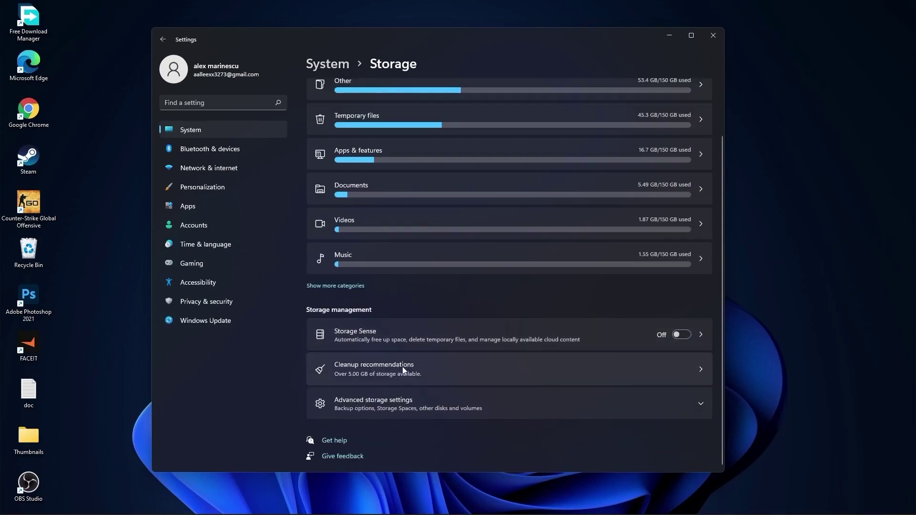
{"action": "left_click", "coordinate": [374, 366]}
{"action": "left_click", "coordinate": [341, 137]}
{"action": "left_click", "coordinate": [341, 177]}
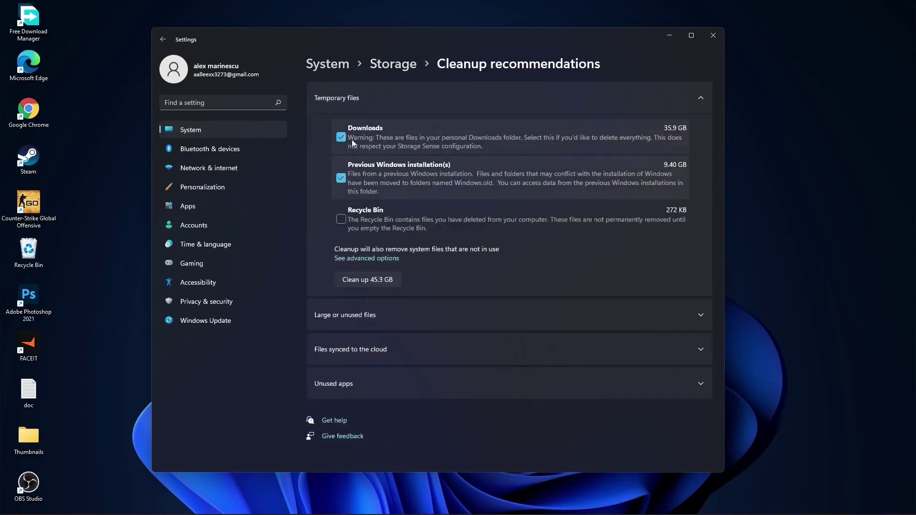
{"action": "left_click", "coordinate": [363, 280]}
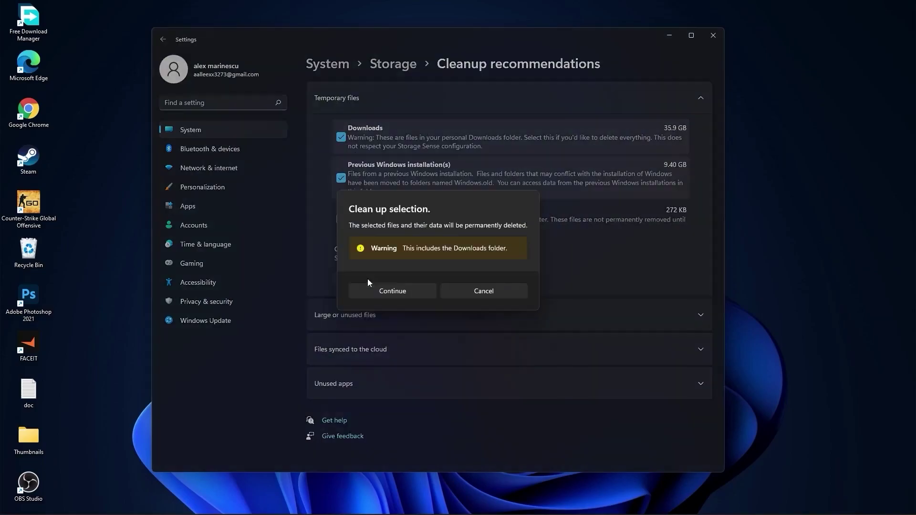
{"action": "left_click", "coordinate": [400, 292]}
{"action": "left_click", "coordinate": [329, 68]}
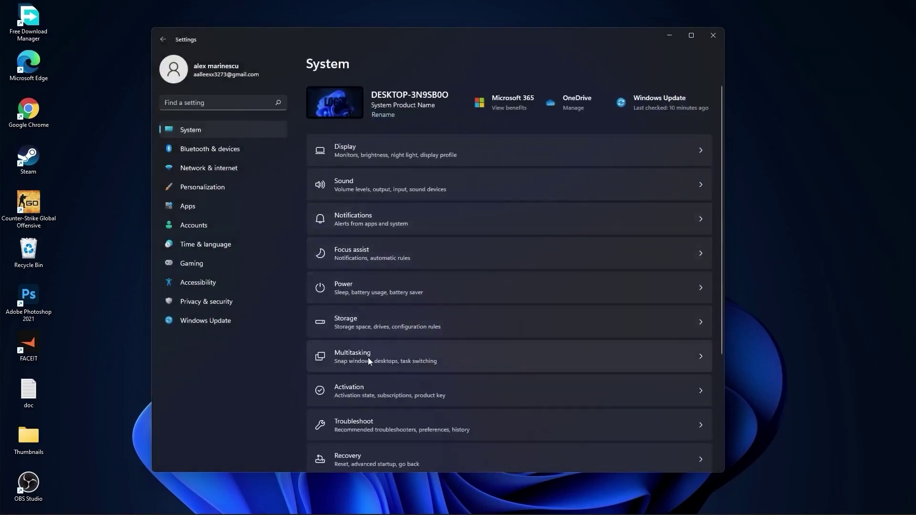
- Check that the Multitasking and Remote Desktop toggles are Off, then view Clipboard with history Off
{"action": "left_click", "coordinate": [355, 356]}
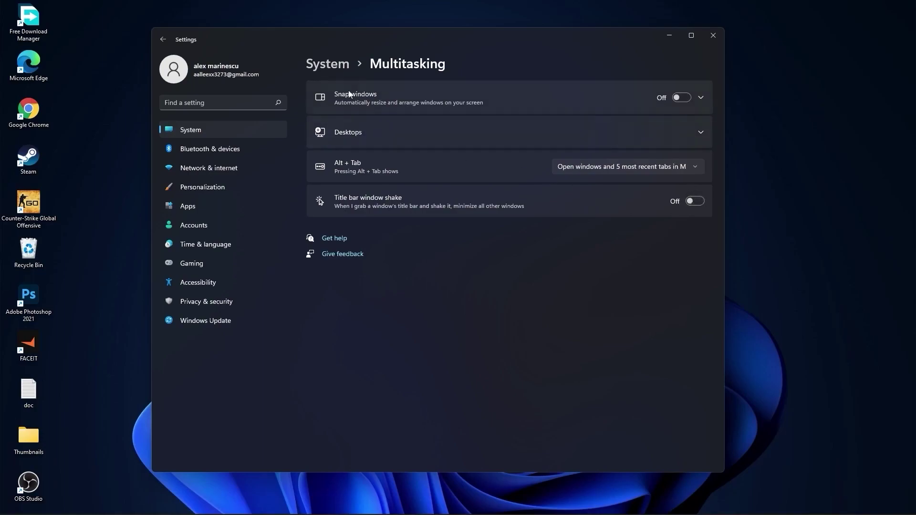
{"action": "left_click", "coordinate": [329, 71]}
{"action": "scroll", "coordinate": [497, 324], "scroll_direction": "down", "scroll_amount": 5}
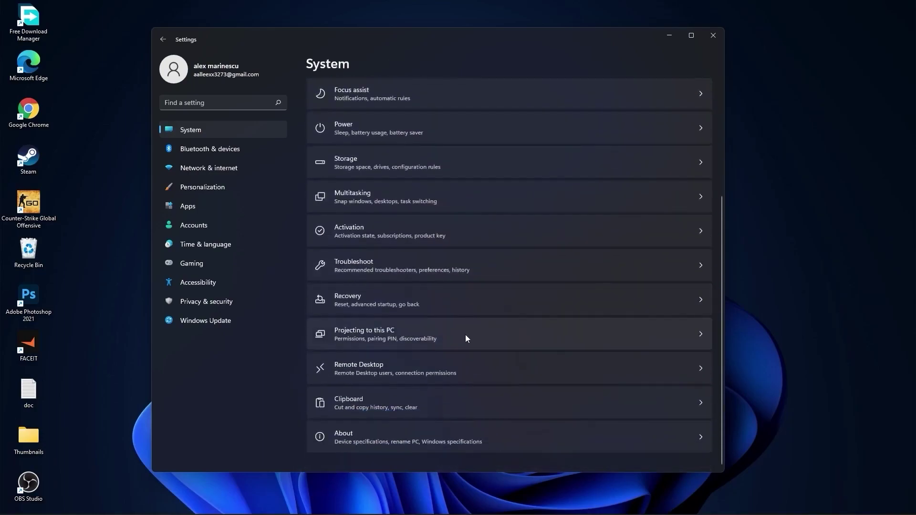
{"action": "left_click", "coordinate": [357, 370]}
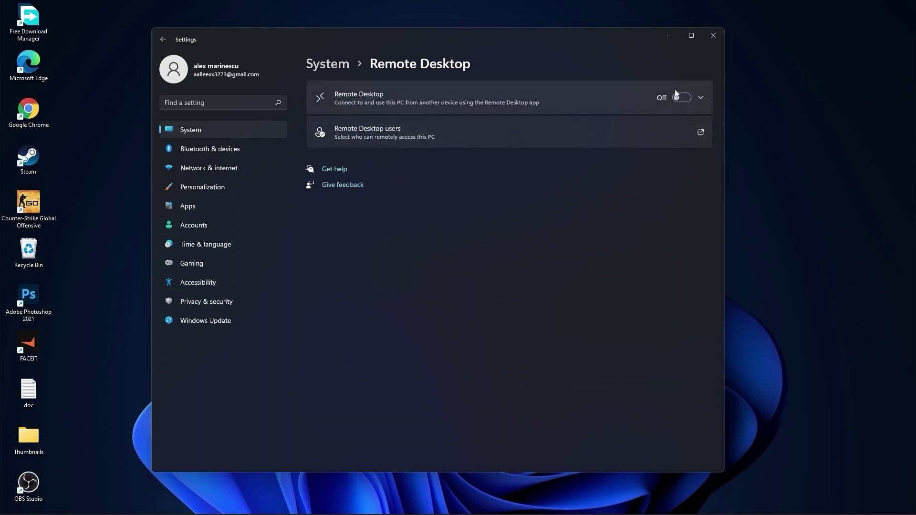
{"action": "left_click", "coordinate": [346, 69]}
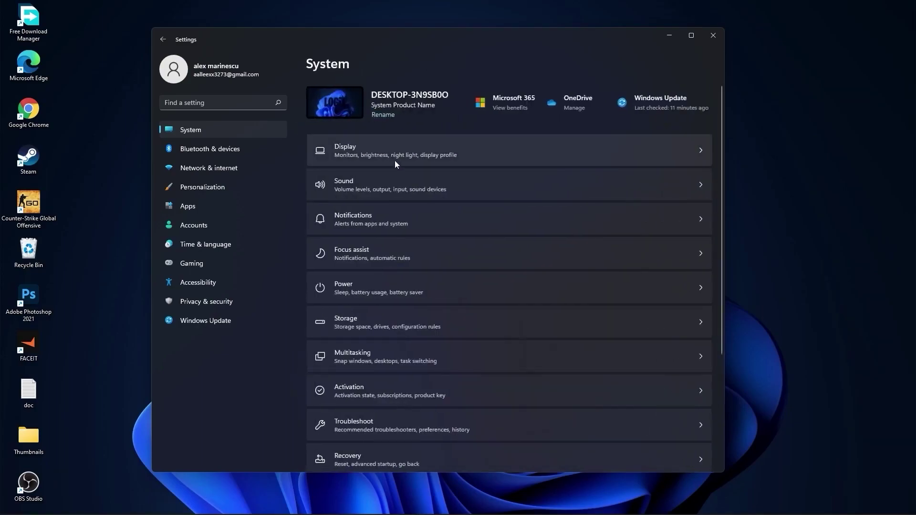
{"action": "scroll", "coordinate": [463, 176], "scroll_direction": "down", "scroll_amount": 6}
{"action": "left_click", "coordinate": [358, 404]}
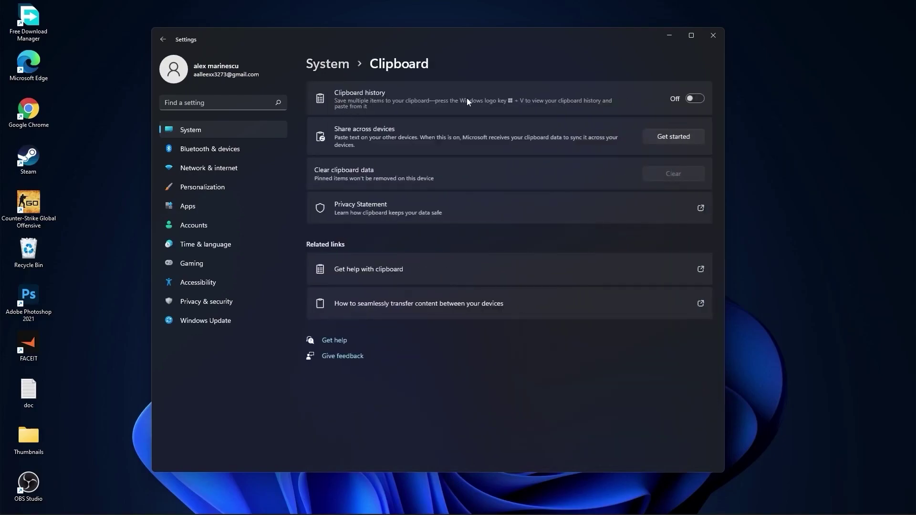
- Set the desktop background type to Slideshow in Personalization > Background
{"action": "left_click", "coordinate": [332, 66]}
{"action": "left_click", "coordinate": [200, 189]}
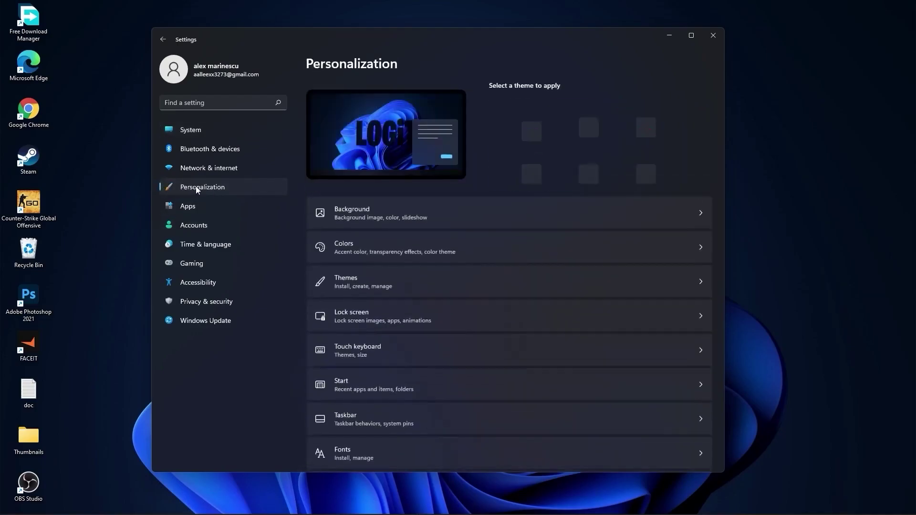
{"action": "left_click", "coordinate": [353, 214]}
{"action": "left_click", "coordinate": [660, 195]}
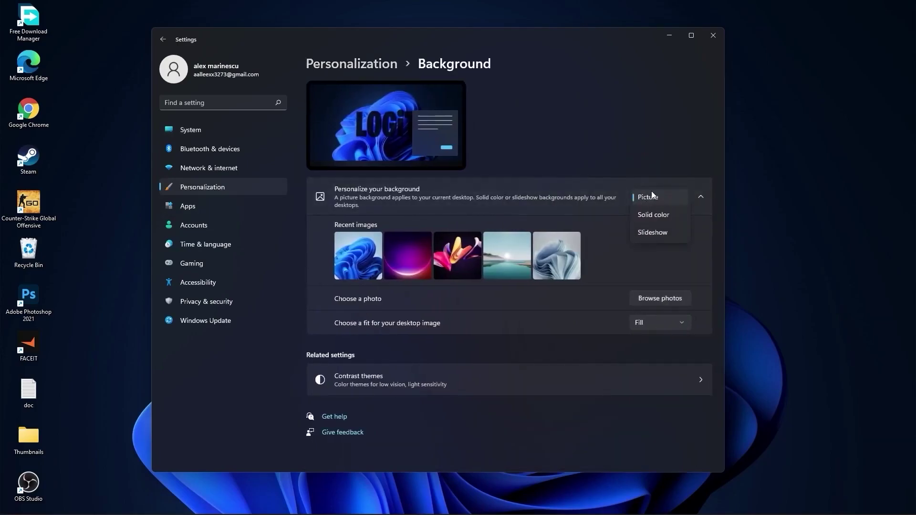
{"action": "left_click", "coordinate": [661, 237]}
- Review the 73 installed apps in Apps & features and open Adobe Photoshop 2021's options
{"action": "left_click", "coordinate": [193, 208]}
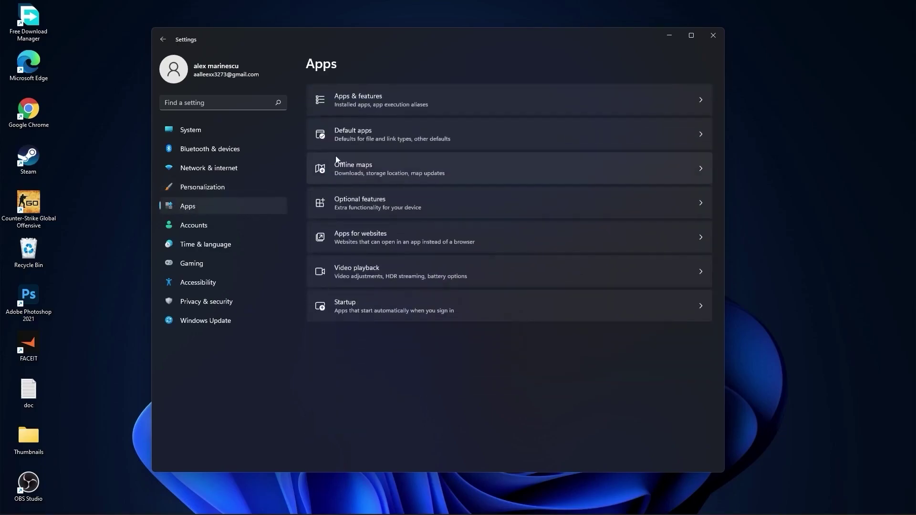
{"action": "left_click", "coordinate": [379, 99]}
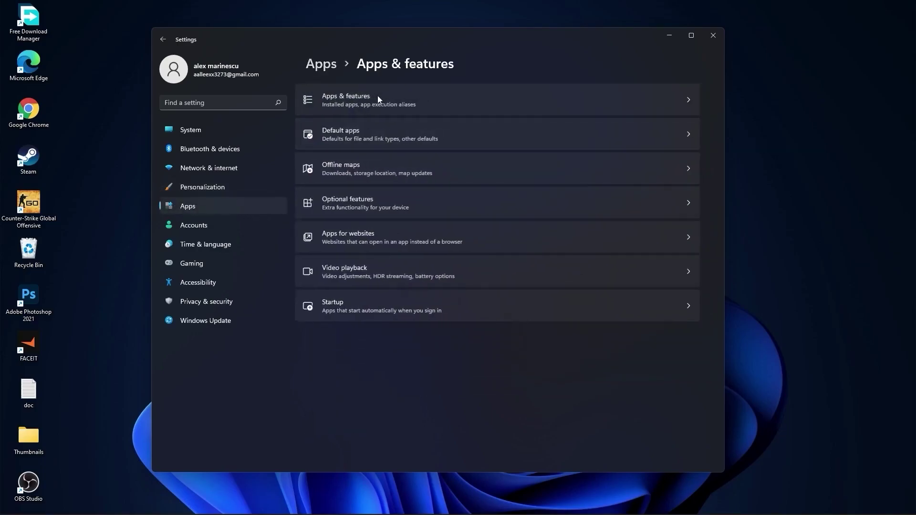
{"action": "scroll", "coordinate": [530, 336], "scroll_direction": "down", "scroll_amount": 5}
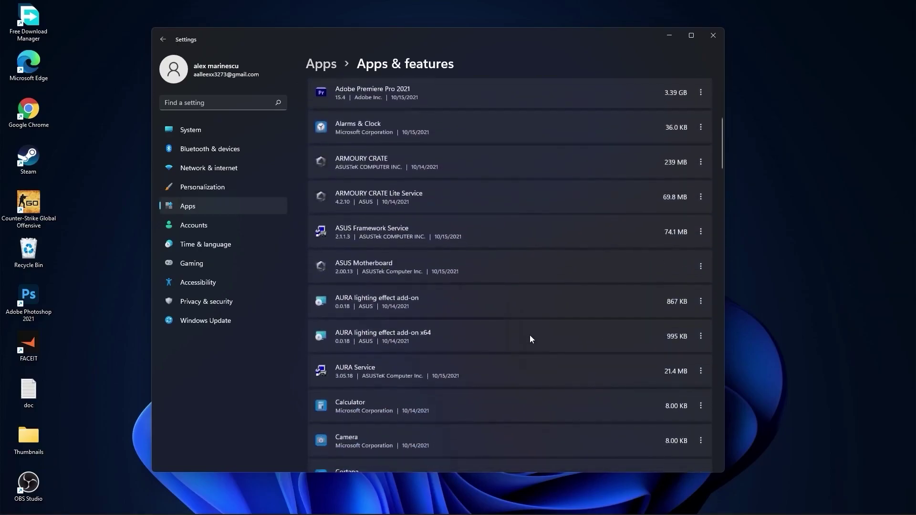
{"action": "scroll", "coordinate": [529, 335], "scroll_direction": "up", "scroll_amount": 5}
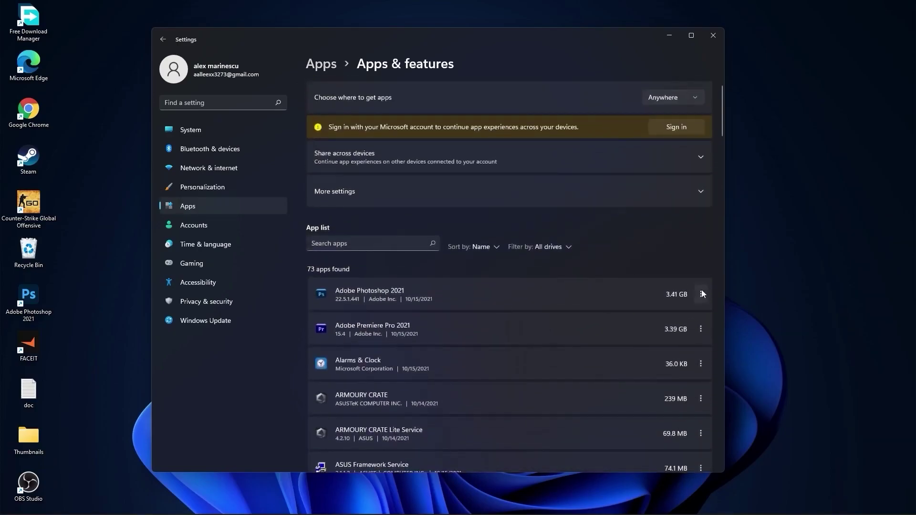
{"action": "left_click", "coordinate": [700, 295]}
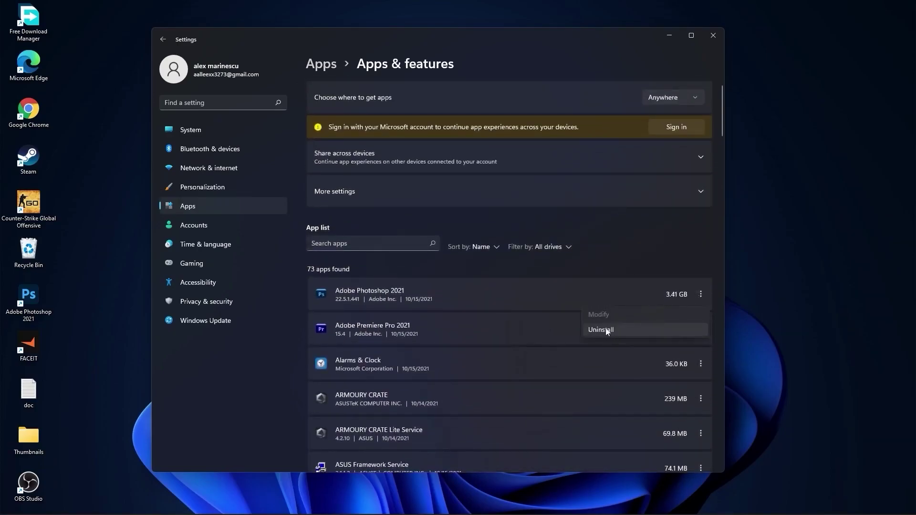
- Turn off the controller button that opens Xbox Game Bar
{"action": "left_click", "coordinate": [191, 264]}
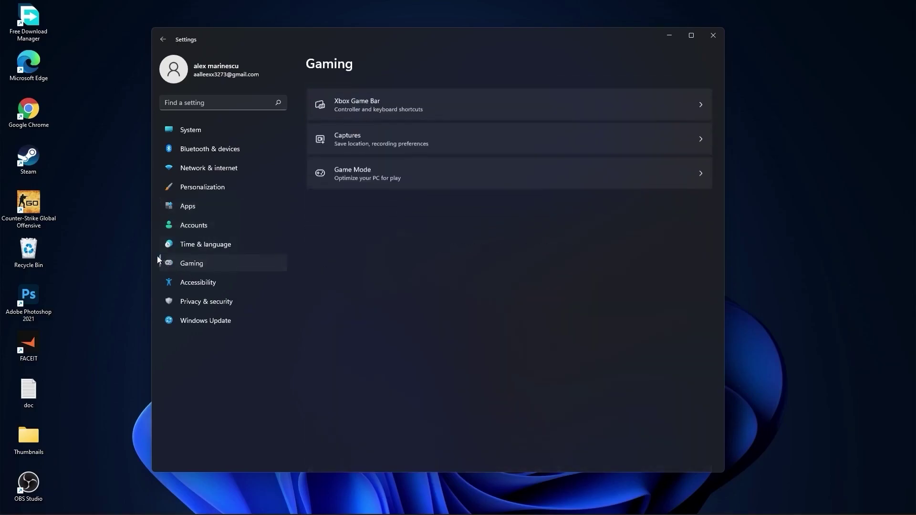
{"action": "left_click", "coordinate": [388, 95]}
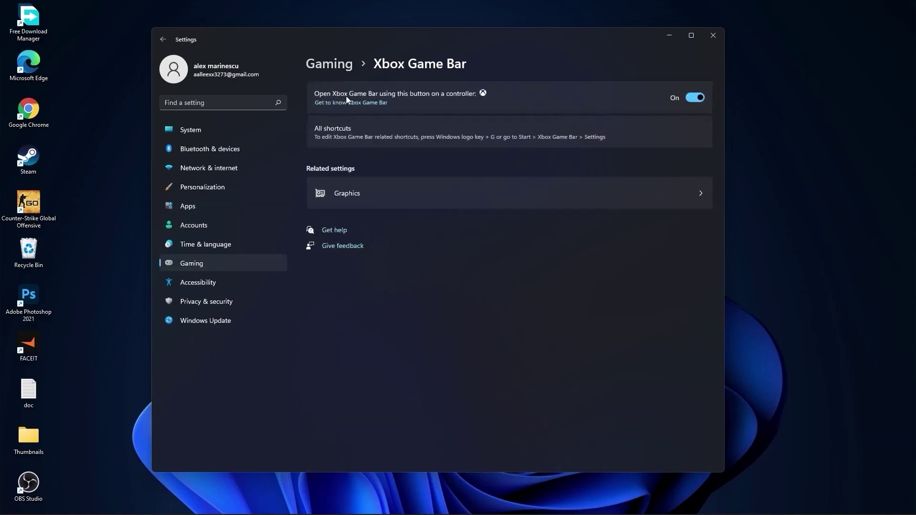
{"action": "left_click", "coordinate": [695, 97]}
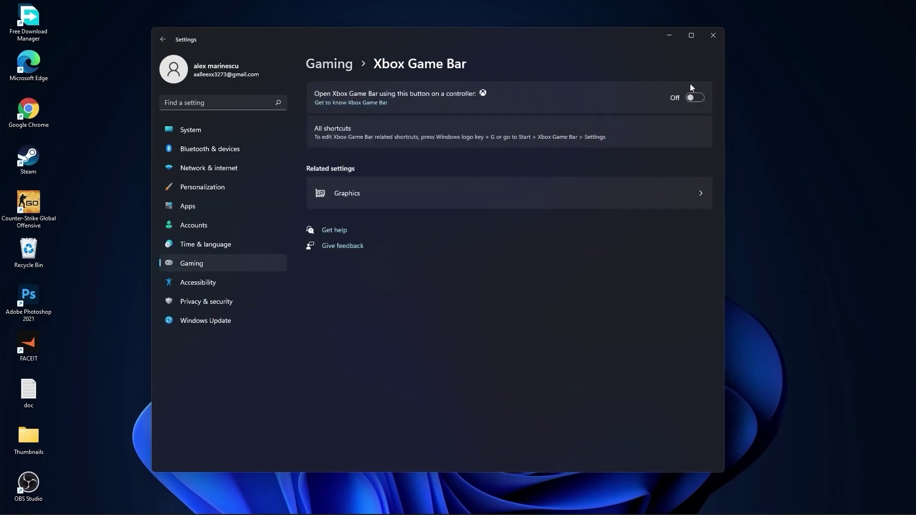
{"action": "left_click", "coordinate": [342, 67]}
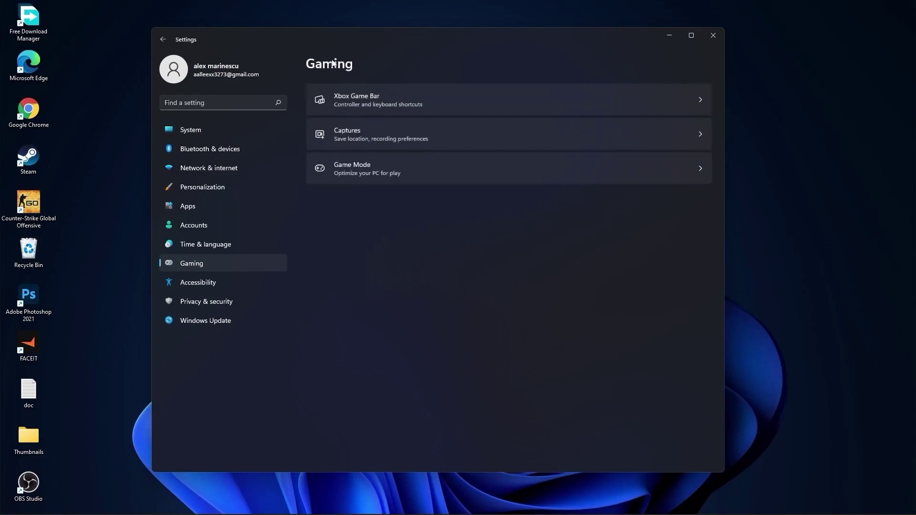
- Turn off Record what happened and game audio capture in Captures, then confirm Game Mode is On
{"action": "left_click", "coordinate": [360, 132]}
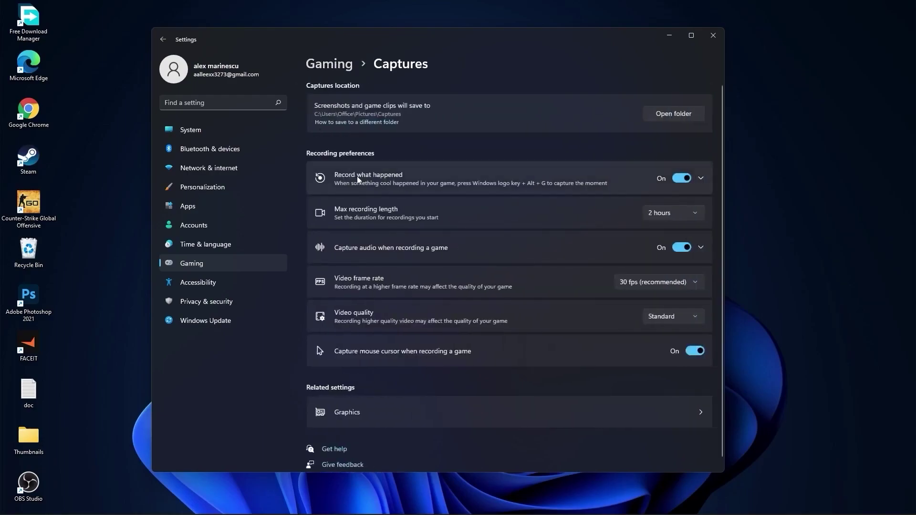
{"action": "left_click", "coordinate": [682, 180]}
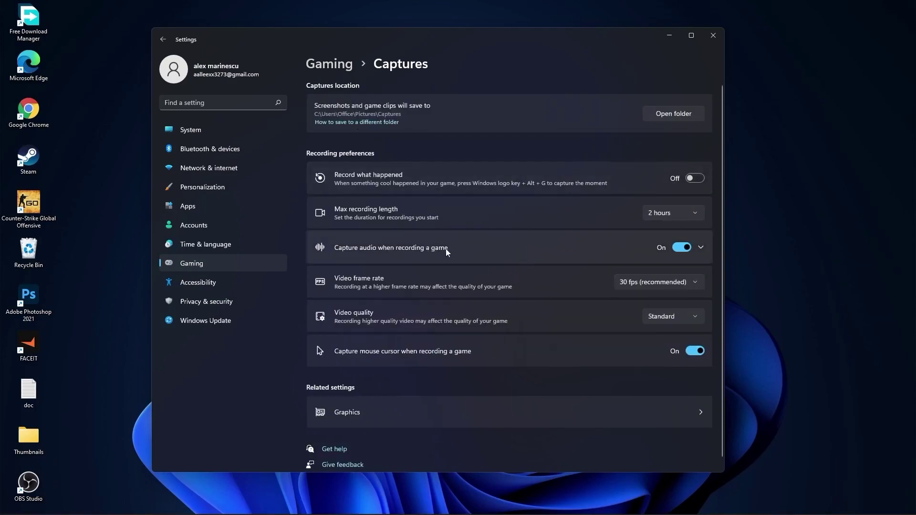
{"action": "left_click", "coordinate": [678, 248]}
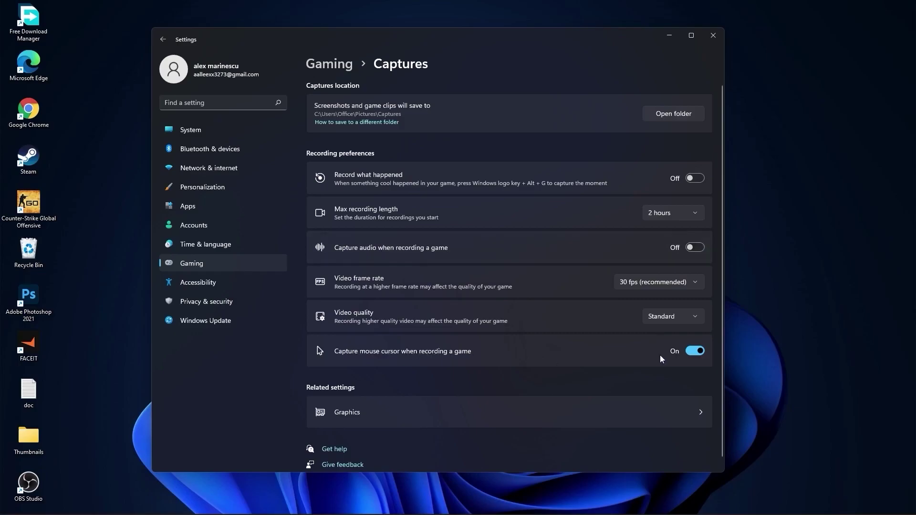
{"action": "left_click", "coordinate": [330, 64]}
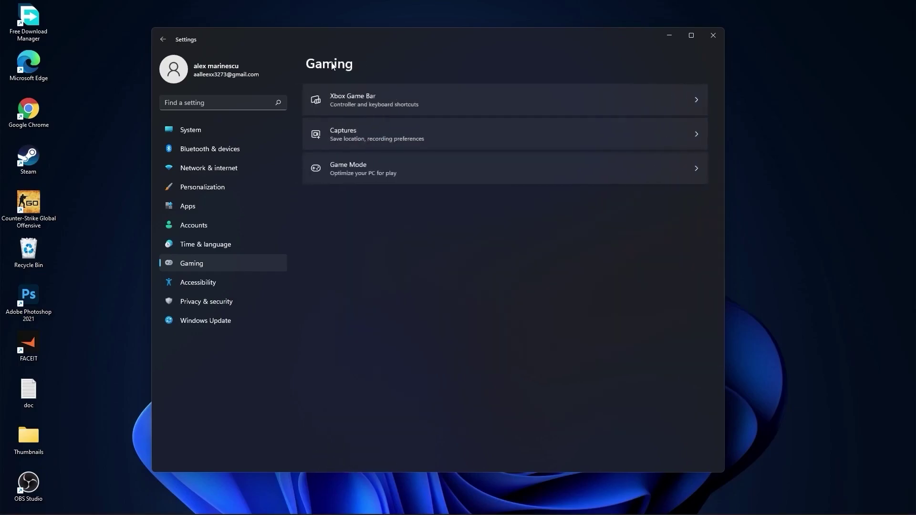
{"action": "left_click", "coordinate": [348, 173]}
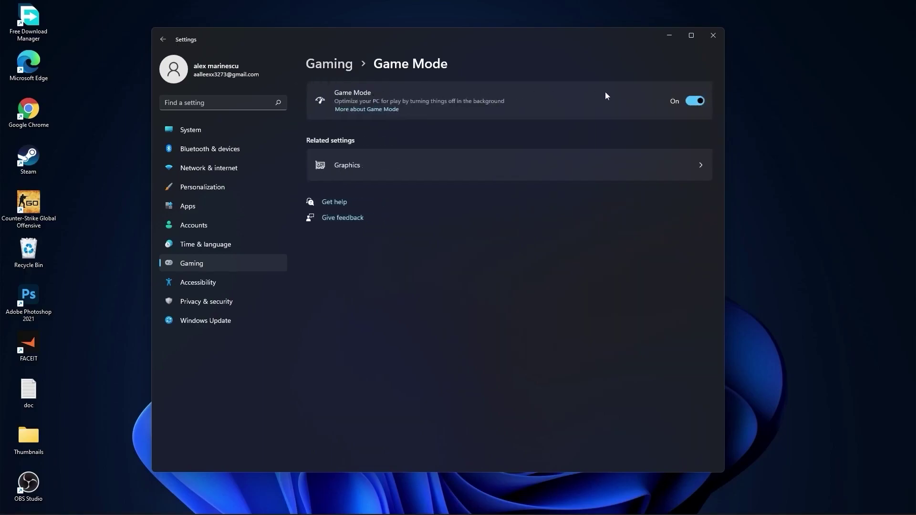
- Review the General, Speech and Inking & typing privacy pages, confirming they are off
{"action": "key", "text": "alt+Left"}
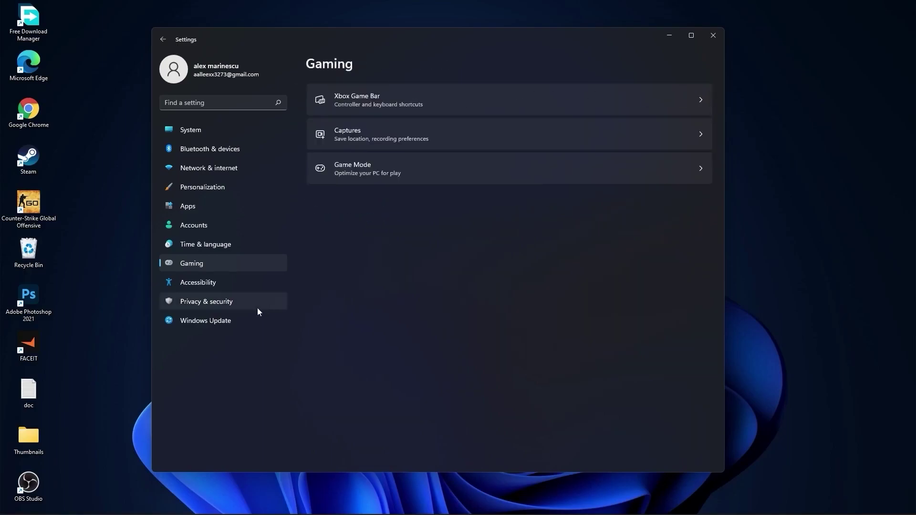
{"action": "left_click", "coordinate": [191, 303]}
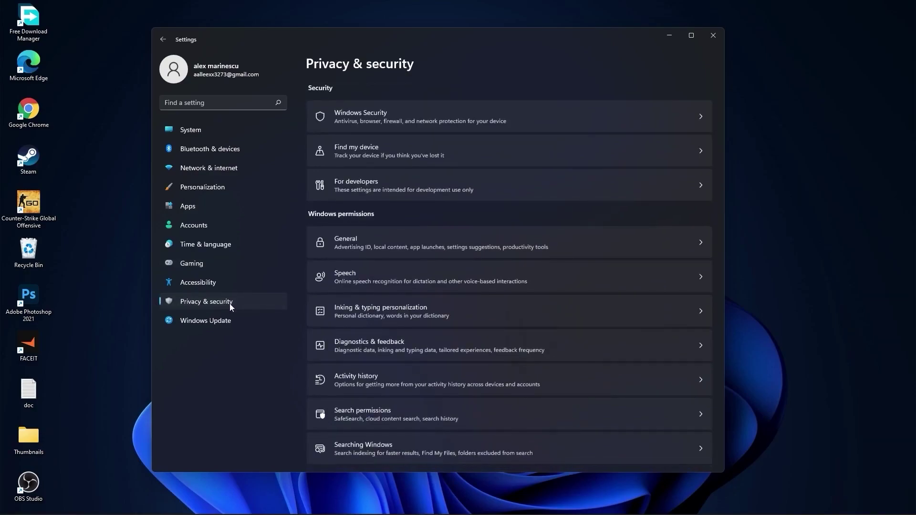
{"action": "left_click", "coordinate": [367, 243]}
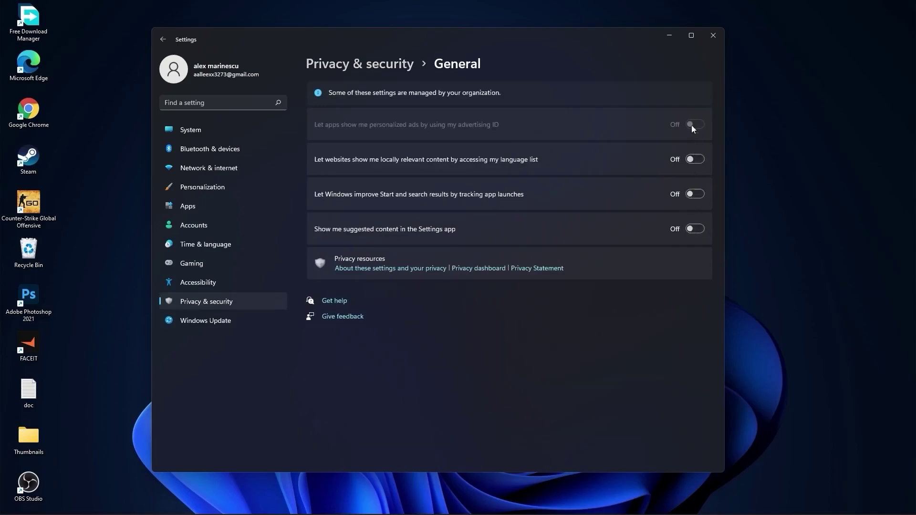
{"action": "left_click", "coordinate": [379, 67]}
{"action": "left_click", "coordinate": [368, 274]}
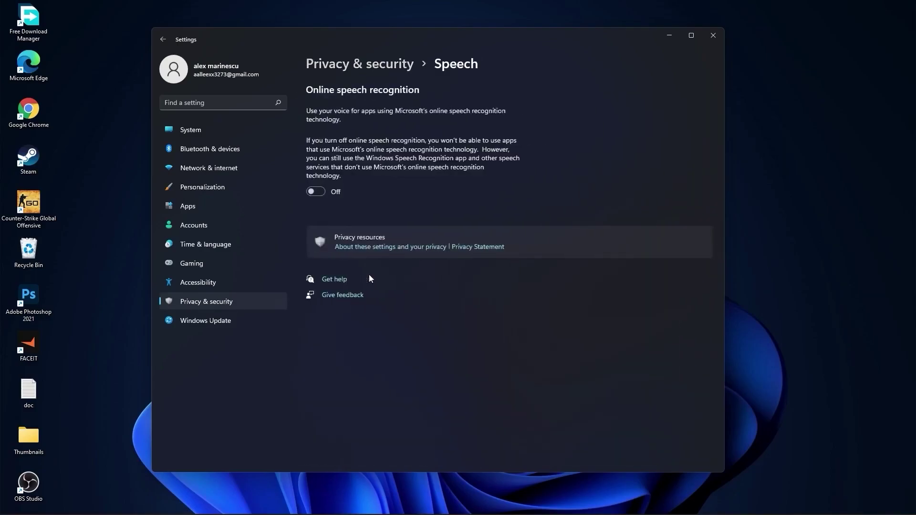
{"action": "left_click", "coordinate": [373, 76]}
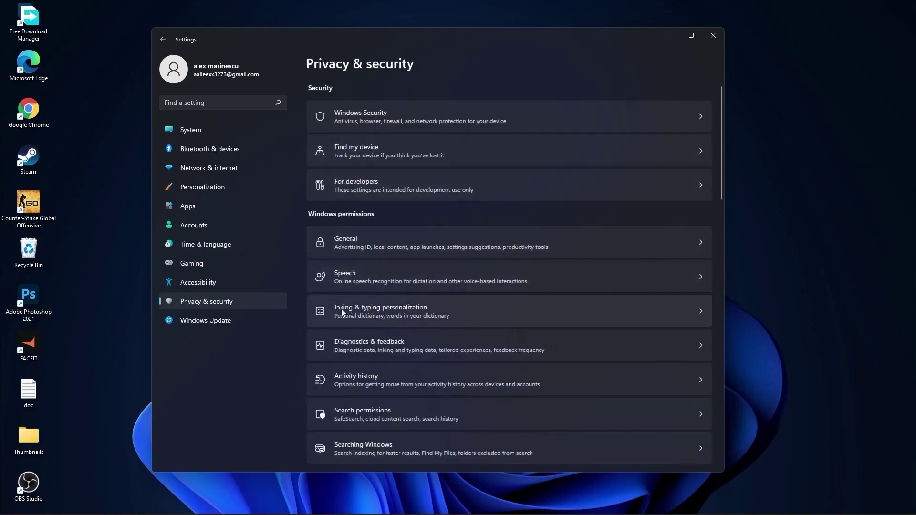
{"action": "left_click", "coordinate": [416, 314]}
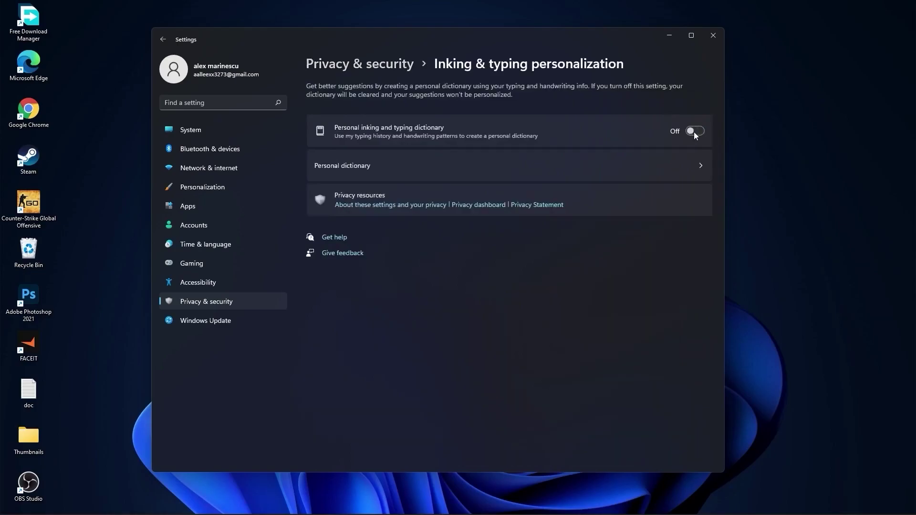
{"action": "left_click", "coordinate": [377, 64]}
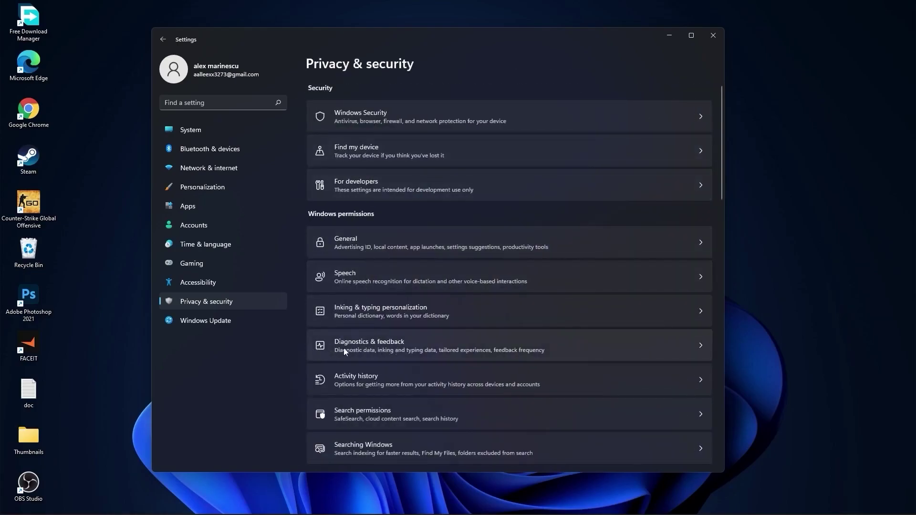
- Review the Diagnostics & feedback, Activity history and Searching Windows privacy pages
{"action": "left_click", "coordinate": [388, 348]}
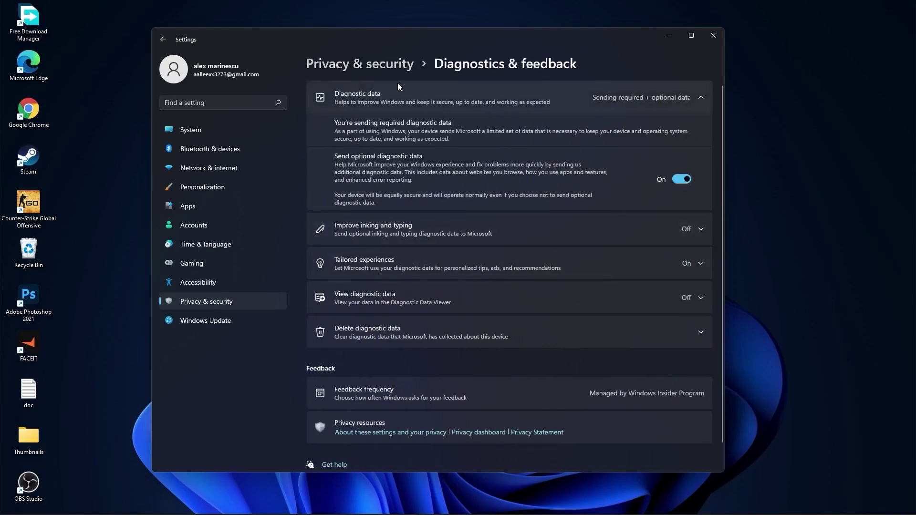
{"action": "left_click", "coordinate": [382, 64]}
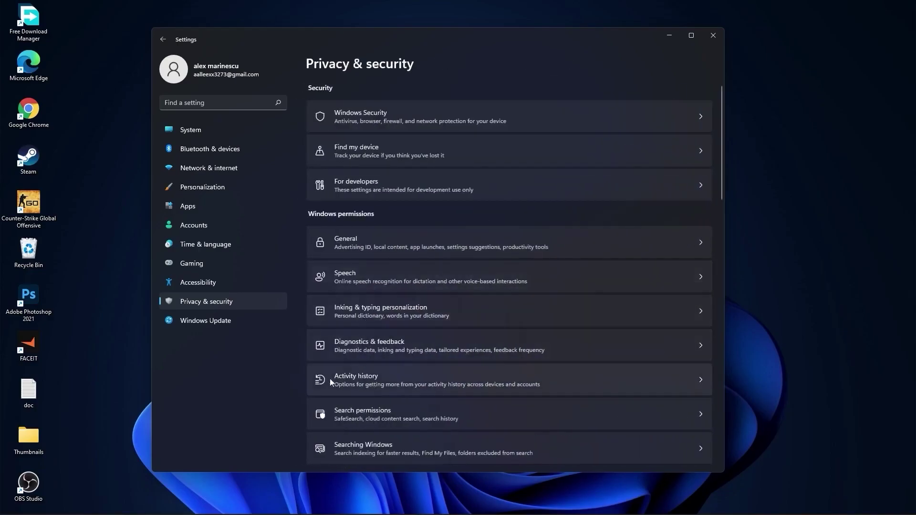
{"action": "left_click", "coordinate": [365, 380]}
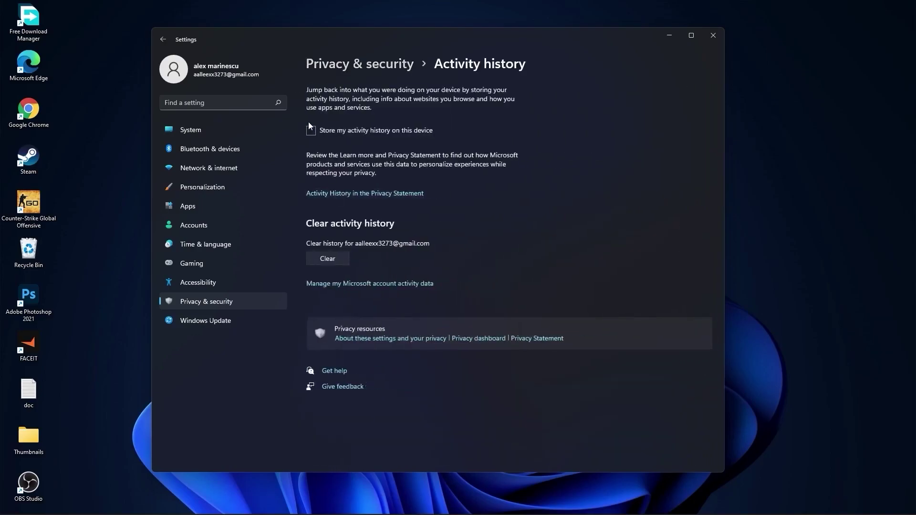
{"action": "left_click", "coordinate": [351, 66]}
{"action": "scroll", "coordinate": [457, 260], "scroll_direction": "down", "scroll_amount": 5}
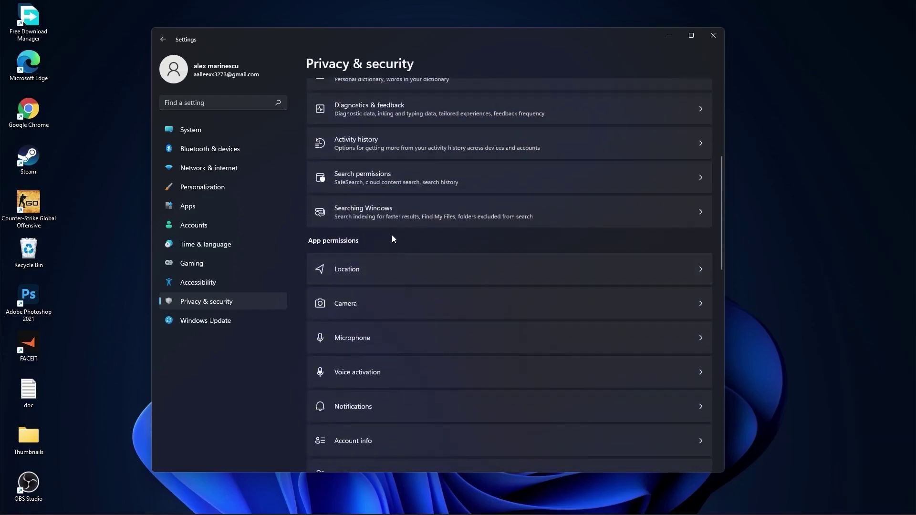
{"action": "left_click", "coordinate": [378, 210]}
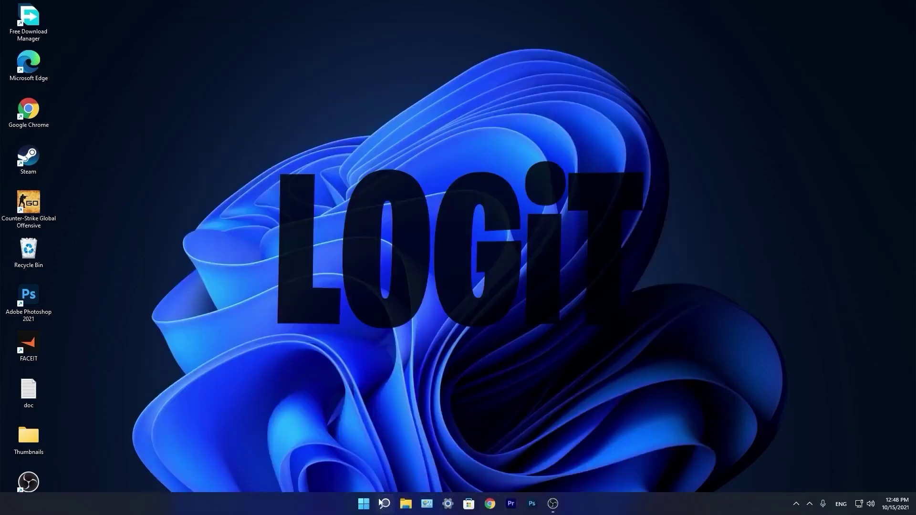
- Open Task Manager via search 'task' and disable CCXProcess in the Startup apps list
{"action": "right_click", "coordinate": [383, 505]}
{"action": "left_click", "coordinate": [384, 505]}
{"action": "type", "text": "task"}
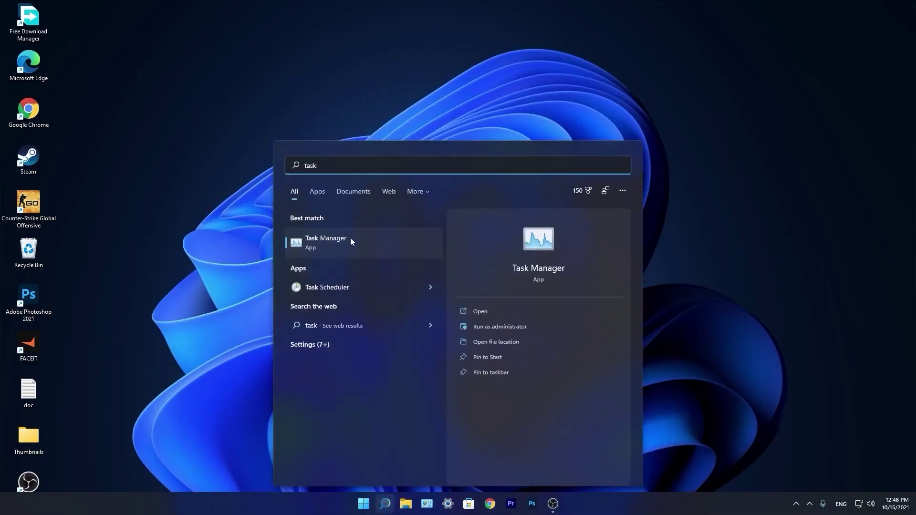
{"action": "left_click", "coordinate": [337, 241]}
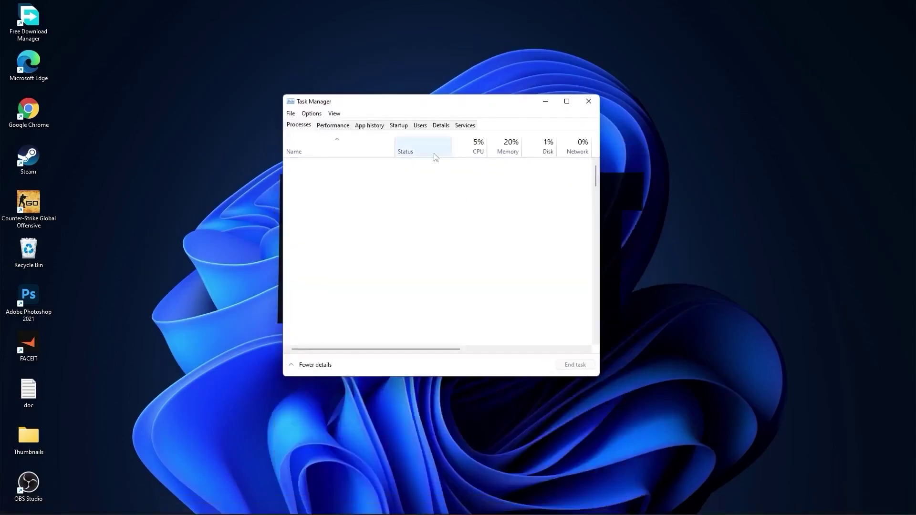
{"action": "left_click", "coordinate": [400, 125]}
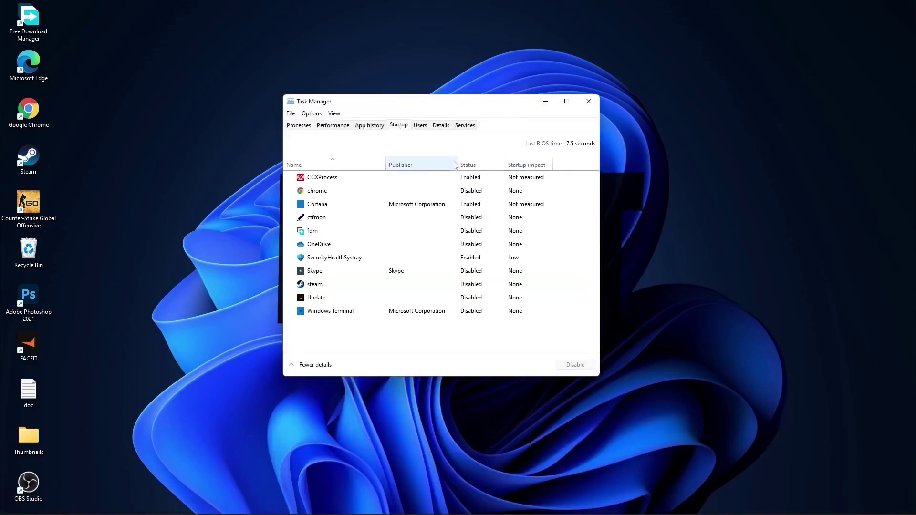
{"action": "right_click", "coordinate": [470, 179]}
{"action": "left_click", "coordinate": [478, 183]}
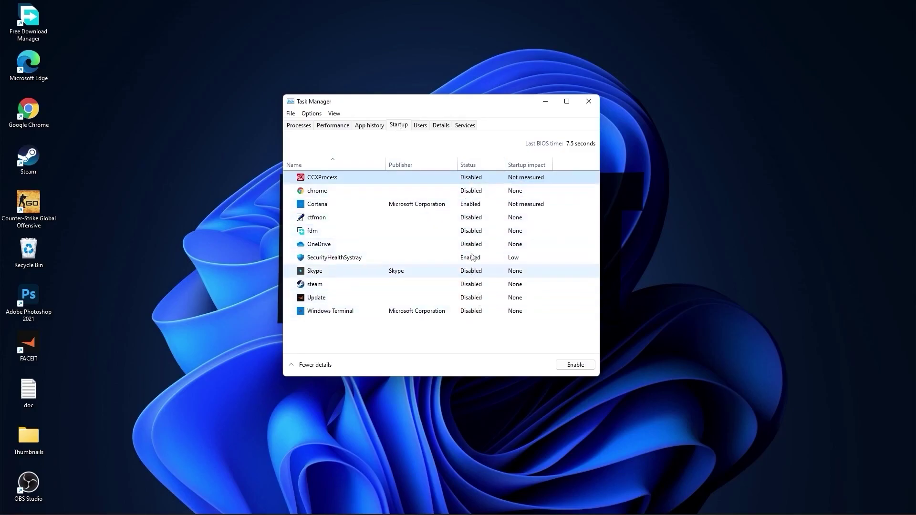
- Close Task Manager, optimize the C: SSD in Optimize Drives, then analyze HDD (D:)
{"action": "left_click", "coordinate": [589, 102]}
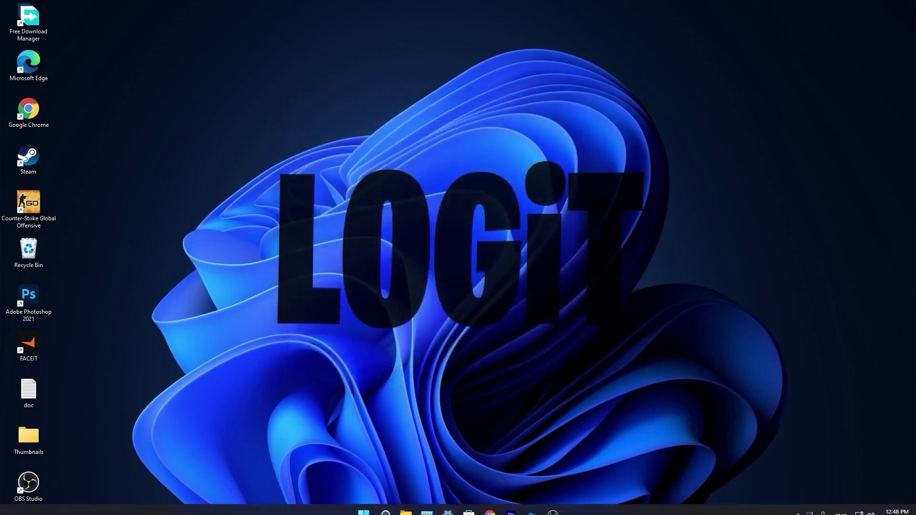
{"action": "left_click", "coordinate": [385, 508]}
{"action": "type", "text": "optimi"}
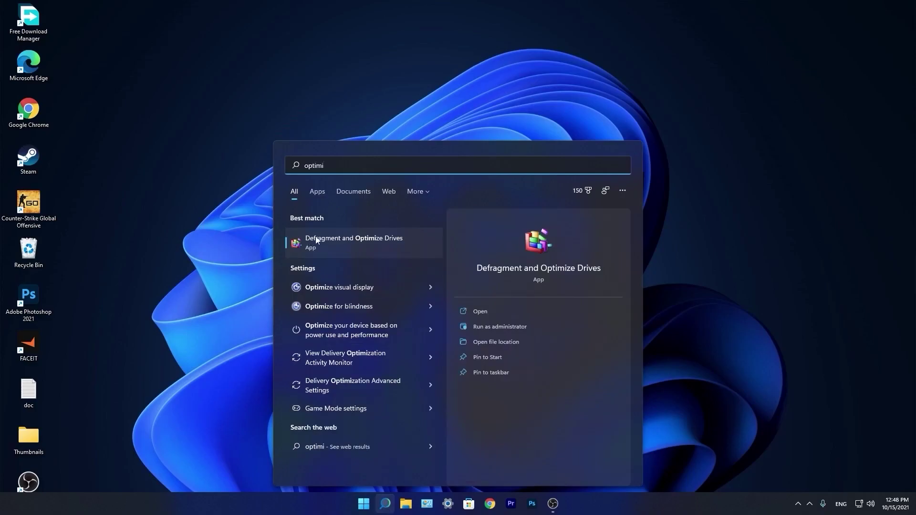
{"action": "left_click", "coordinate": [365, 242]}
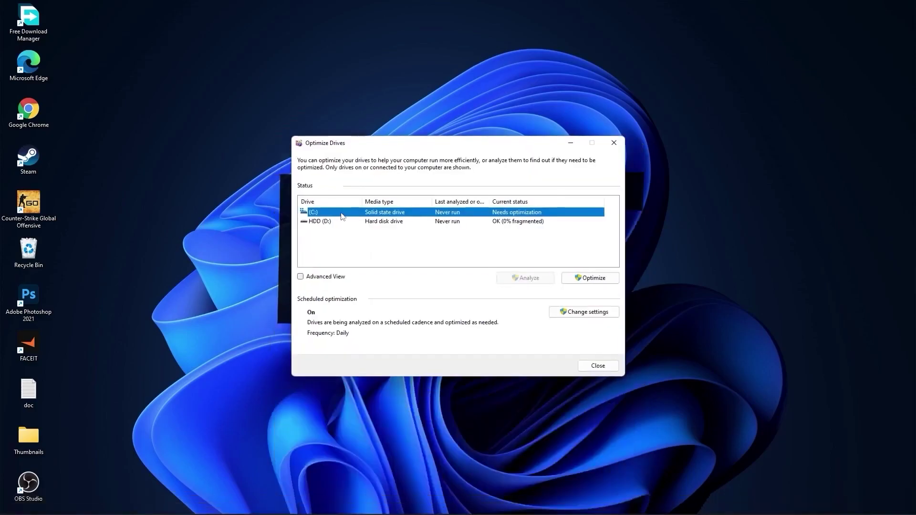
{"action": "left_click", "coordinate": [587, 280]}
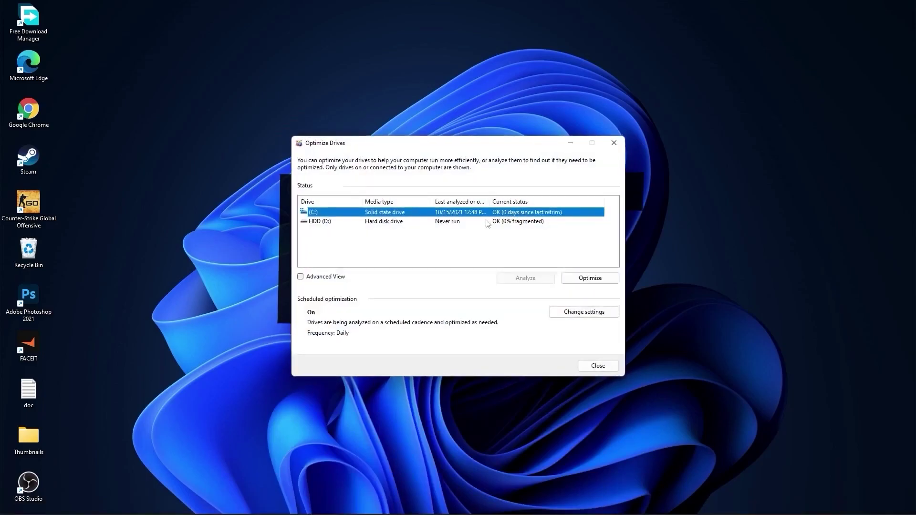
{"action": "left_click", "coordinate": [308, 223]}
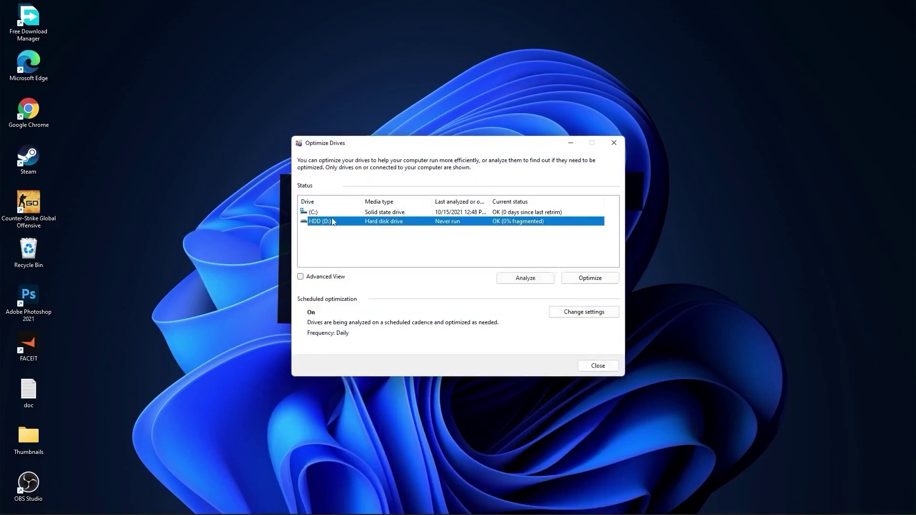
{"action": "left_click", "coordinate": [526, 282]}
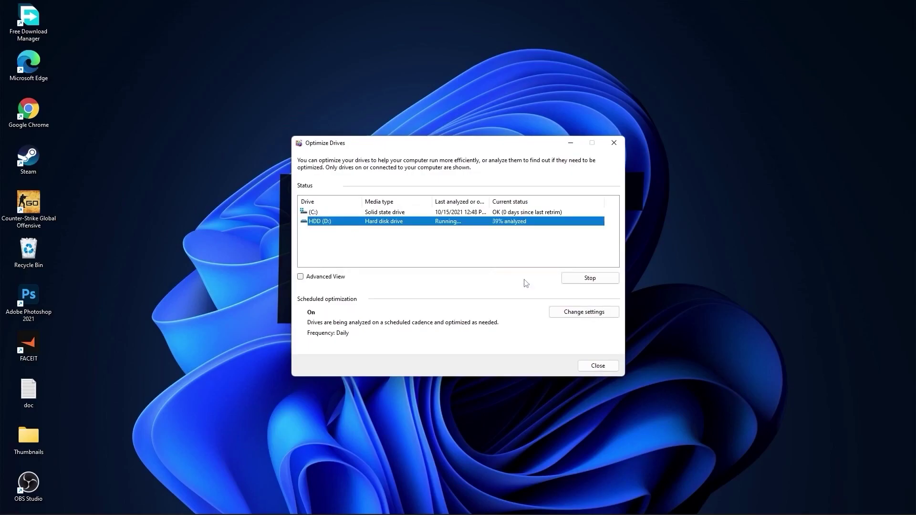
- Start optimizing HDD (D:), then delete everything in the Windows Temp folder opened via Run 'temp'
{"action": "left_click", "coordinate": [592, 280]}
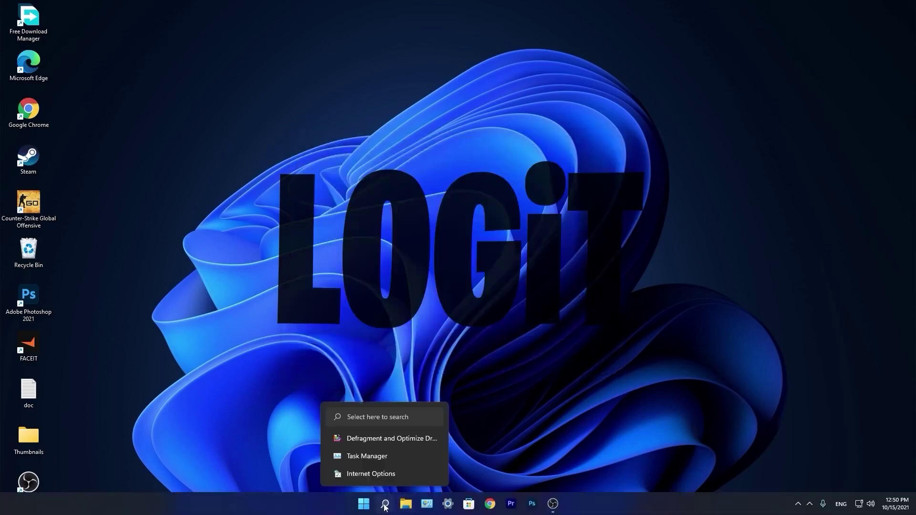
{"action": "left_click", "coordinate": [385, 505]}
{"action": "type", "text": "run"}
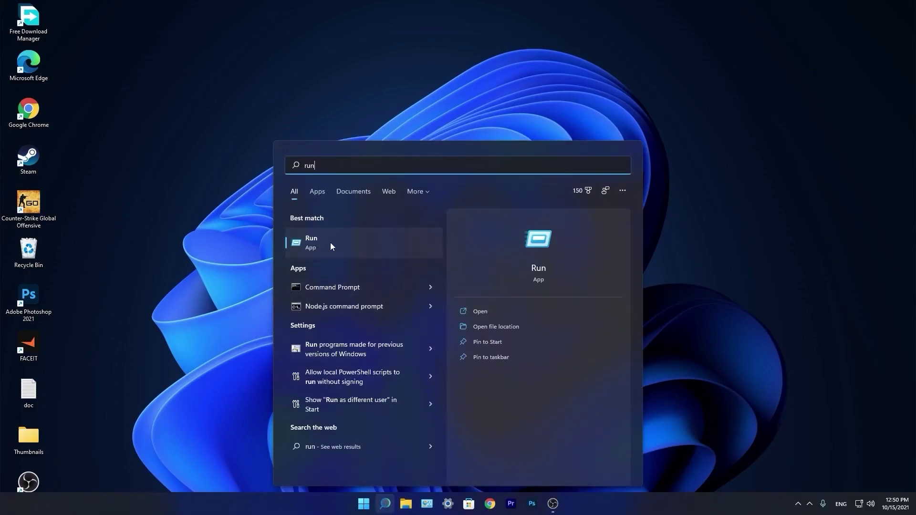
{"action": "left_click", "coordinate": [331, 243]}
{"action": "type", "text": "temp"}
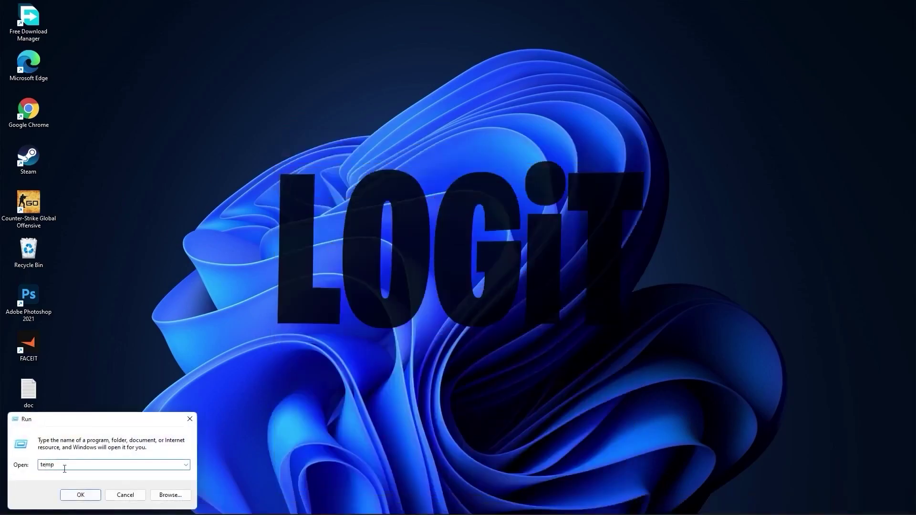
{"action": "left_click", "coordinate": [80, 495]}
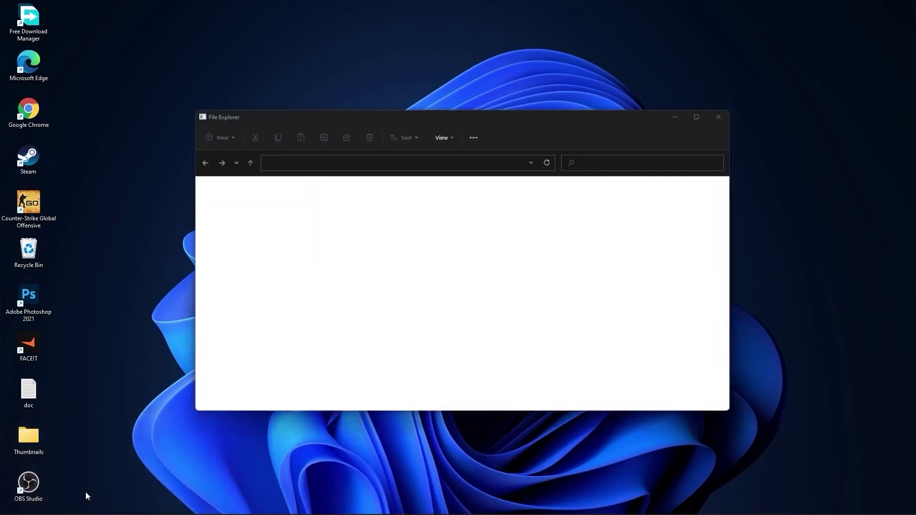
{"action": "left_click", "coordinate": [469, 275]}
{"action": "left_click_drag", "start_coordinate": [549, 347], "coordinate": [345, 198]}
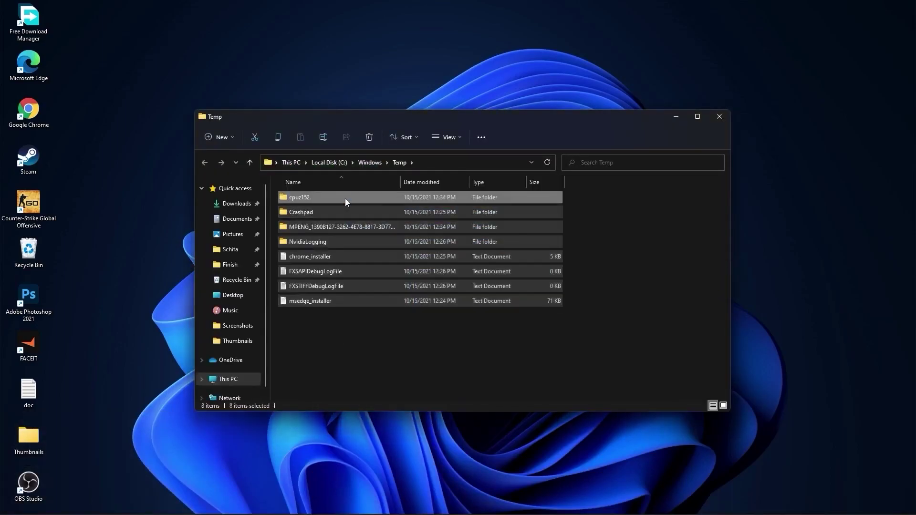
{"action": "right_click", "coordinate": [345, 199]}
{"action": "left_click", "coordinate": [416, 210]}
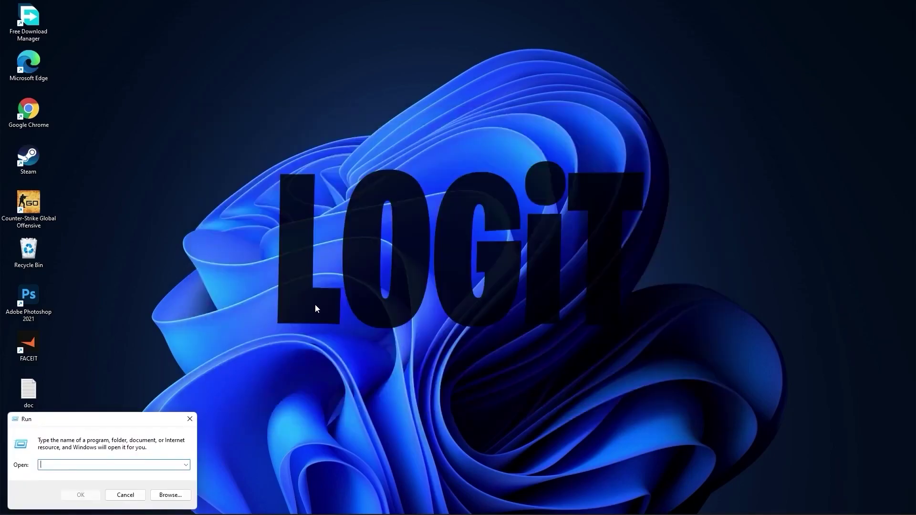
- Delete all files in the user %temp% folder, then begin entering 'prefetch' in Run
{"action": "type", "text": "%temp%"}
{"action": "left_click", "coordinate": [79, 497]}
{"action": "left_click_drag", "start_coordinate": [512, 353], "coordinate": [361, 200]}
{"action": "right_click", "coordinate": [361, 201]}
{"action": "left_click", "coordinate": [431, 211]}
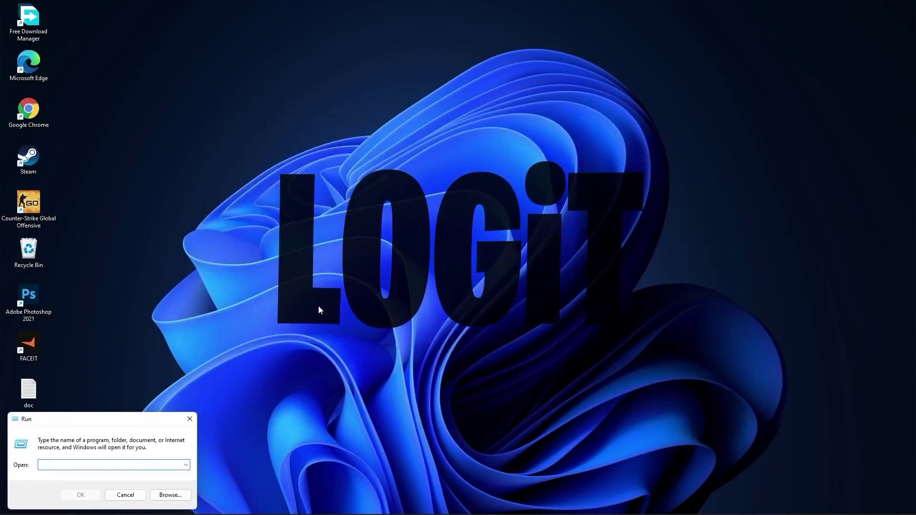
{"action": "type", "text": "prefetch"}
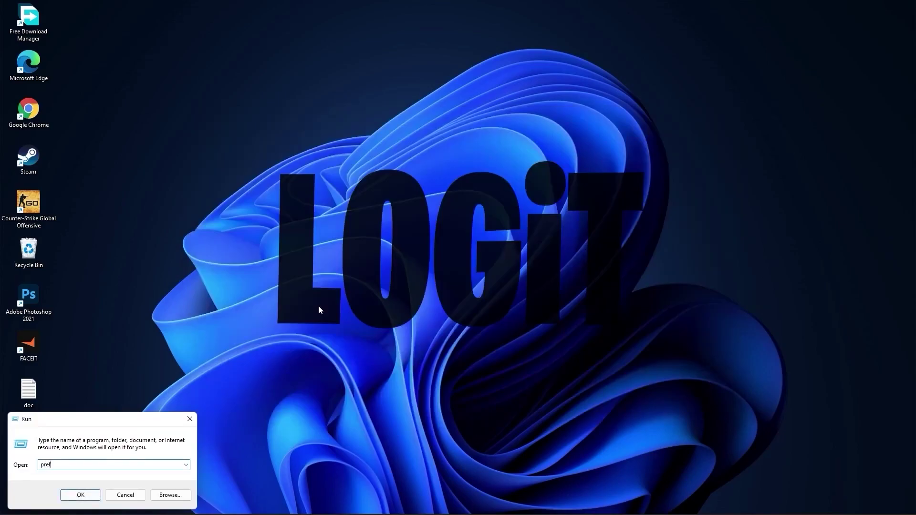
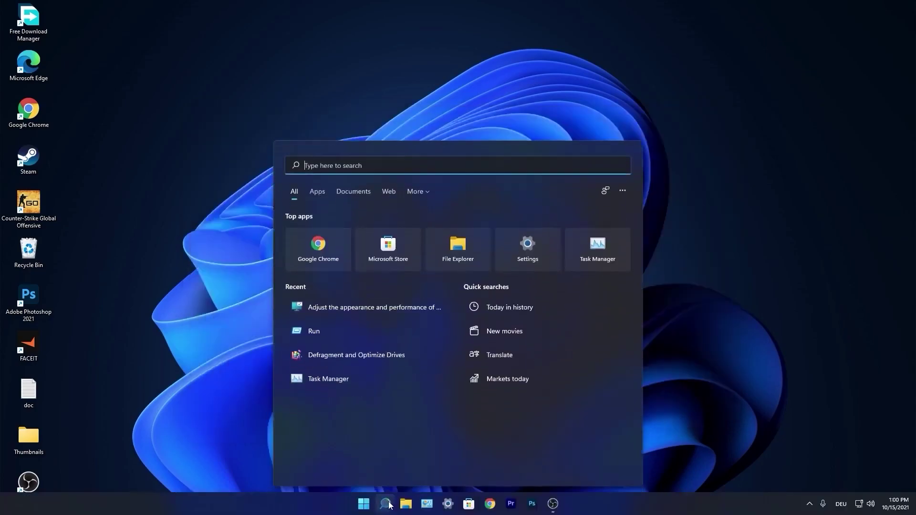
- Set visual effects to best performance, re-enabling smooth screen font edges and thumbnails, and apply
{"action": "type", "text": "perform"}
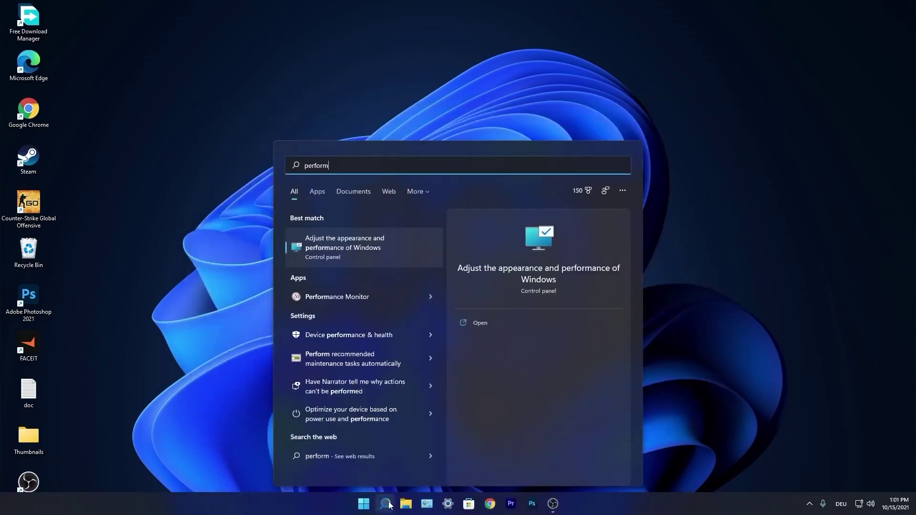
{"action": "type", "text": "ance"}
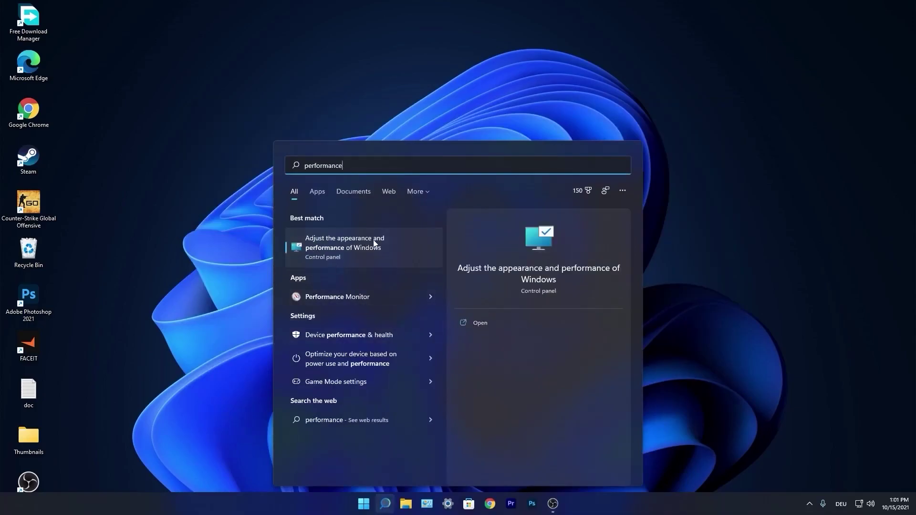
{"action": "left_click", "coordinate": [348, 248]}
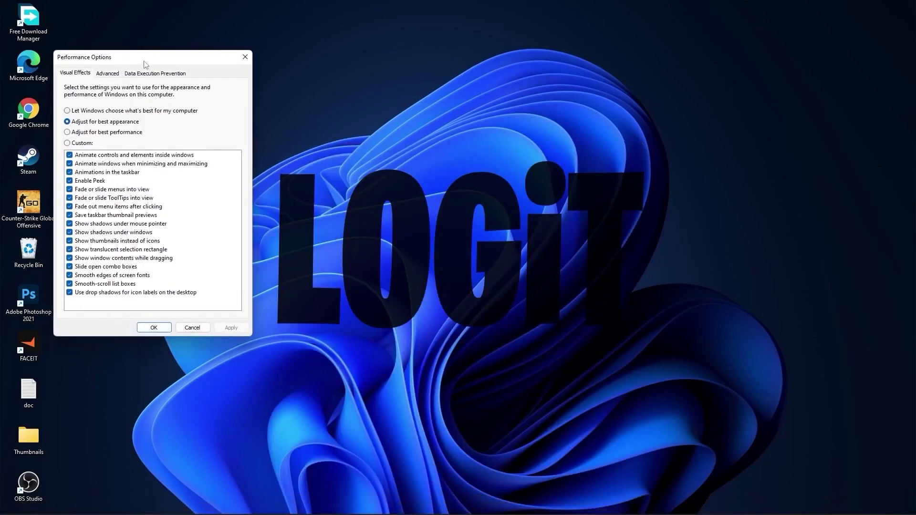
{"action": "left_click_drag", "start_coordinate": [145, 64], "coordinate": [446, 122]}
{"action": "left_click", "coordinate": [371, 193]}
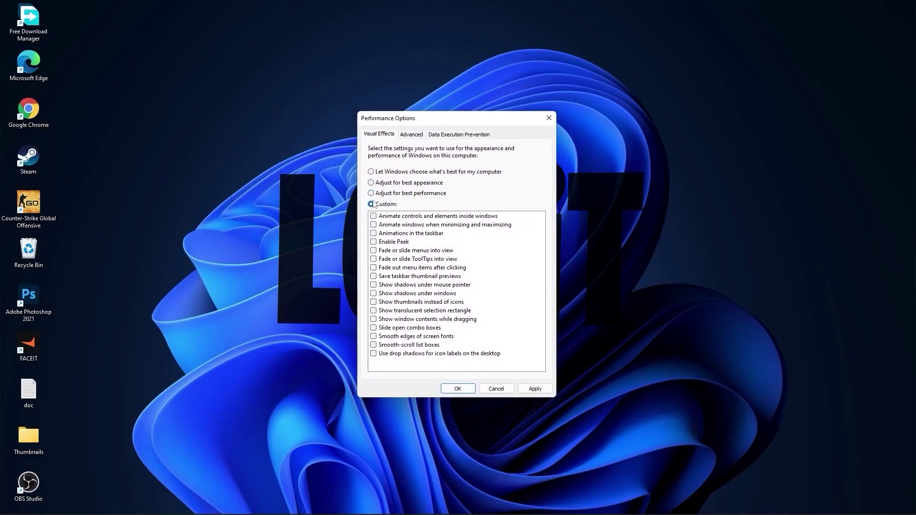
{"action": "left_click", "coordinate": [374, 337]}
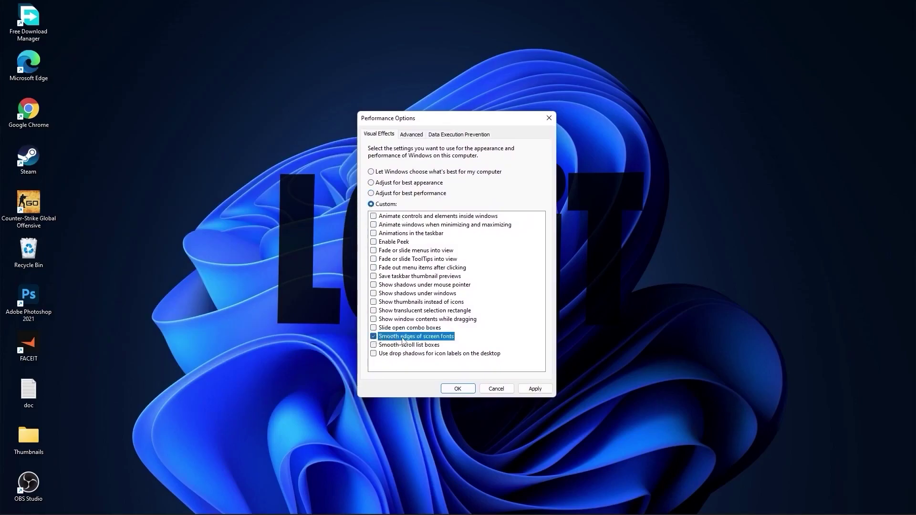
{"action": "left_click", "coordinate": [374, 302]}
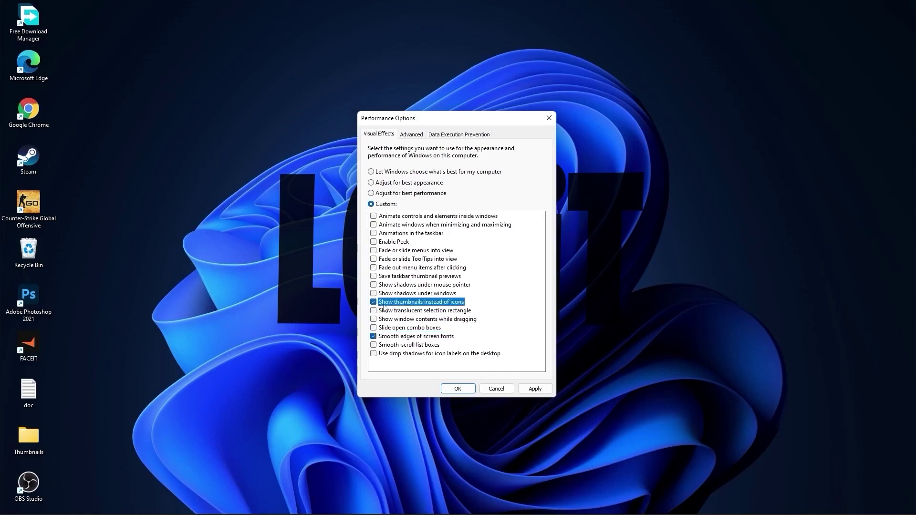
{"action": "left_click", "coordinate": [535, 389]}
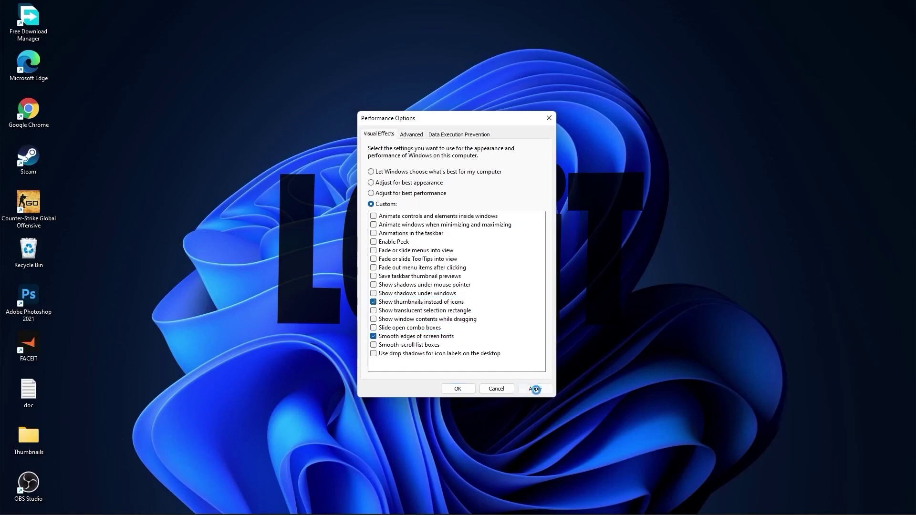
{"action": "left_click", "coordinate": [458, 389]}
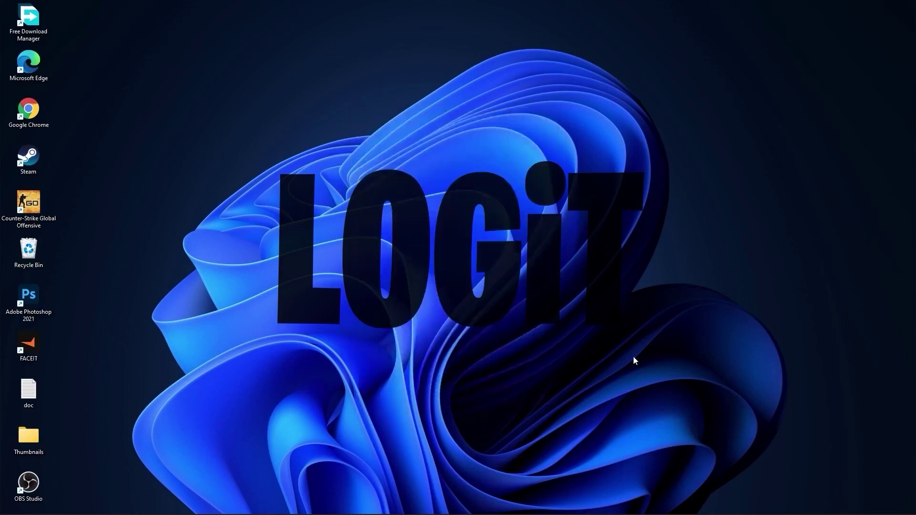
- Find the NVIDIA GeForce 10 Series GTX 1050 Ti driver and open its download page
{"action": "left_click", "coordinate": [487, 505]}
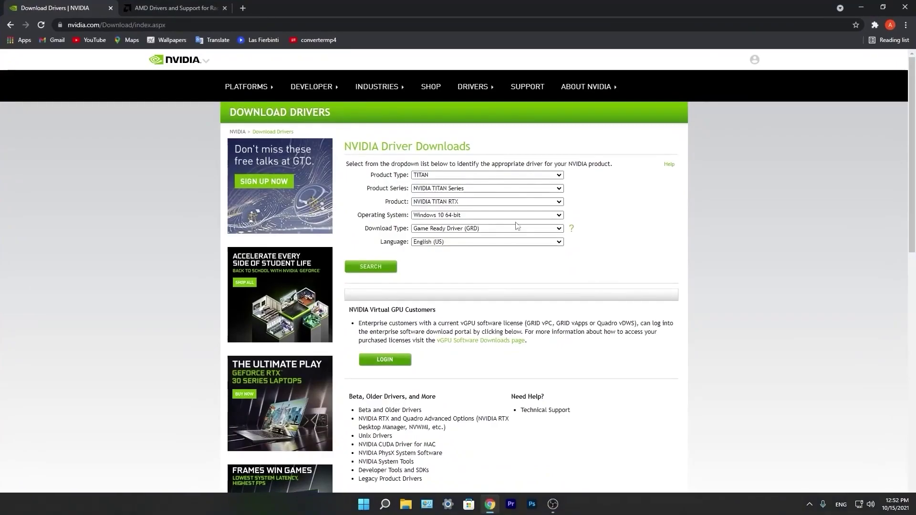
{"action": "left_click", "coordinate": [487, 175]}
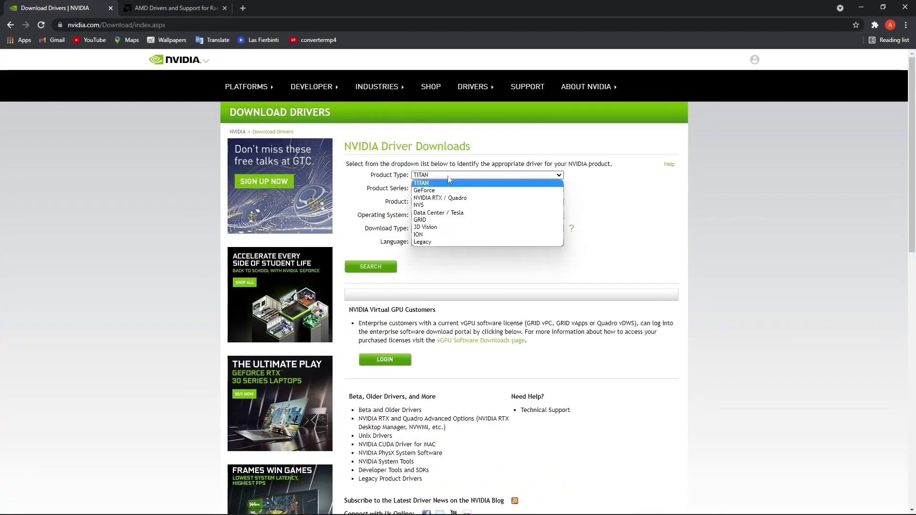
{"action": "left_click", "coordinate": [429, 183]}
{"action": "left_click", "coordinate": [487, 189]}
{"action": "left_click", "coordinate": [444, 270]}
{"action": "left_click", "coordinate": [487, 201]}
{"action": "left_click", "coordinate": [434, 265]}
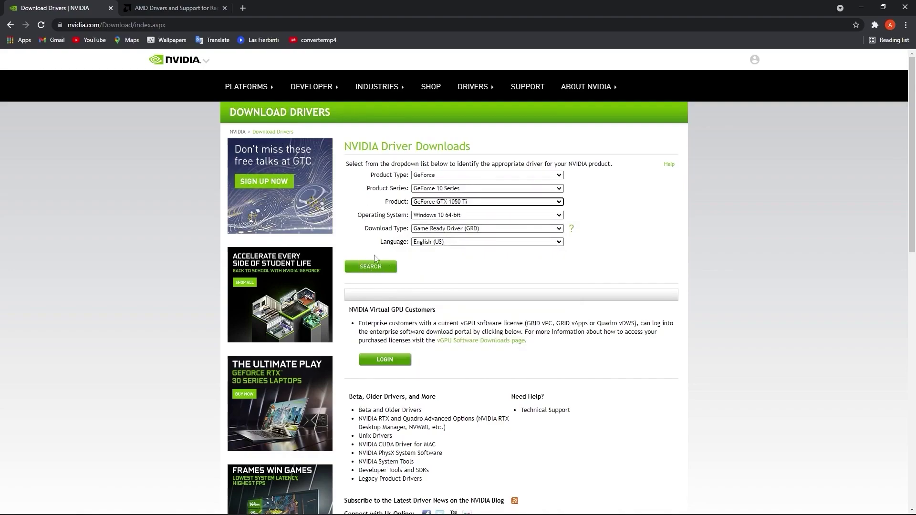
{"action": "left_click", "coordinate": [371, 266]}
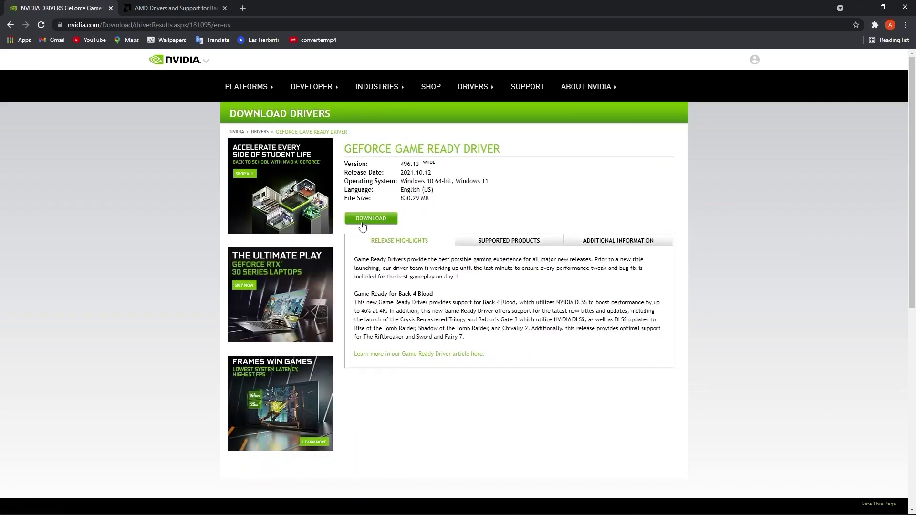
{"action": "left_click", "coordinate": [374, 221]}
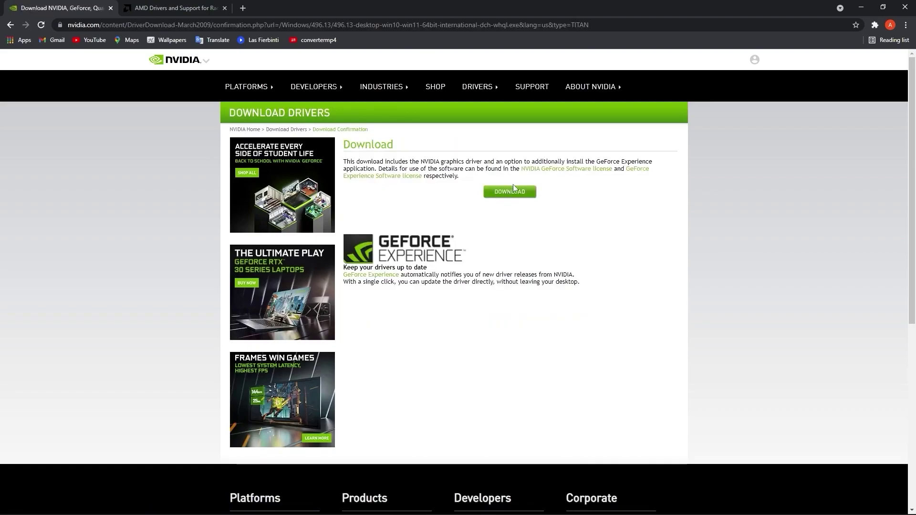
- On AMD's support page, select Graphics > Radeon 5300 Series > AMD Radeon RX 5300
{"action": "left_click", "coordinate": [192, 8]}
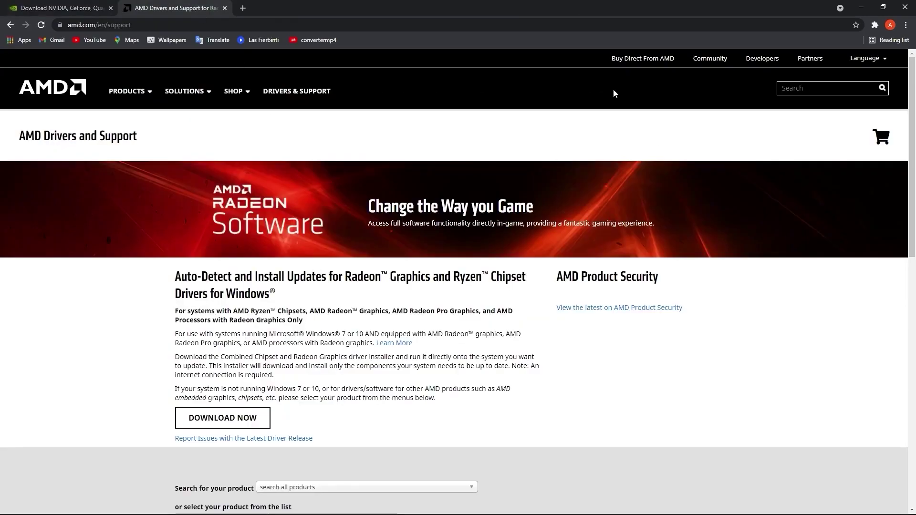
{"action": "scroll", "coordinate": [475, 284], "scroll_direction": "down", "scroll_amount": 6}
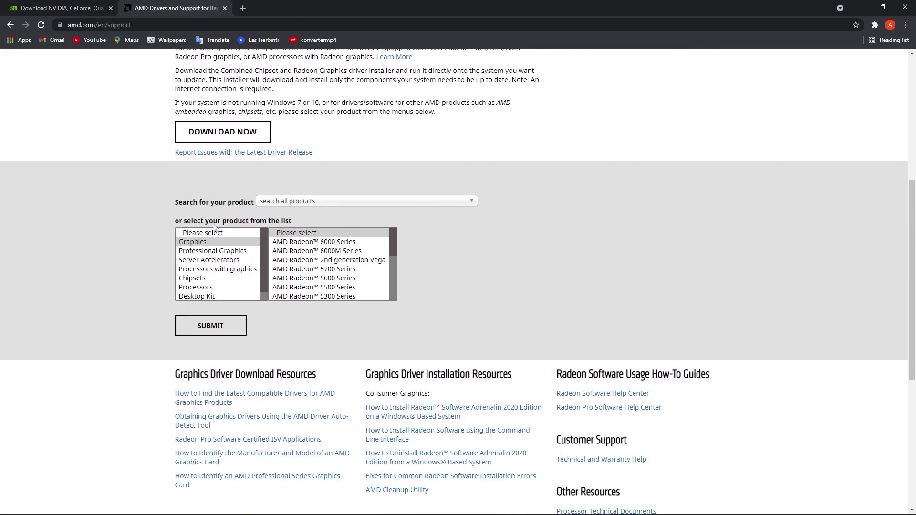
{"action": "left_click", "coordinate": [213, 242]}
{"action": "scroll", "coordinate": [301, 250], "scroll_direction": "down", "scroll_amount": 2}
{"action": "left_click", "coordinate": [301, 248]}
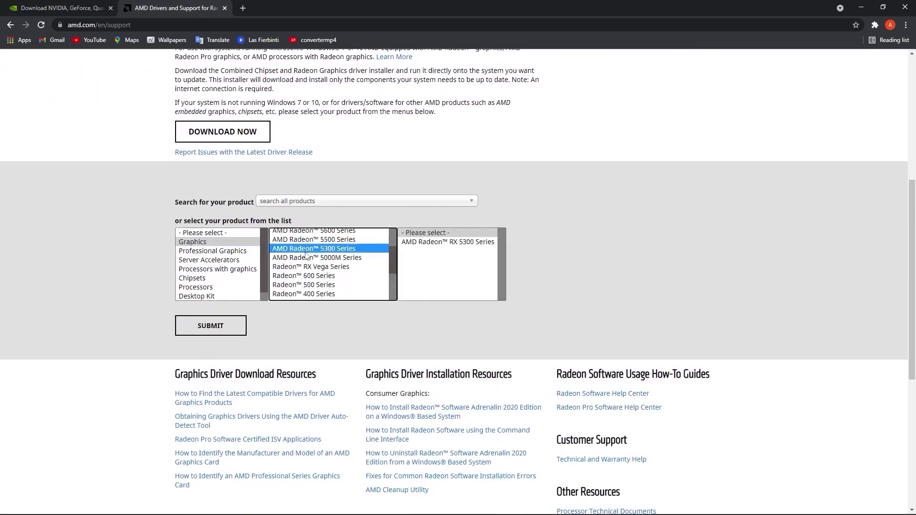
{"action": "scroll", "coordinate": [308, 255], "scroll_direction": "down", "scroll_amount": 3}
{"action": "left_click", "coordinate": [433, 244]}
{"action": "left_click", "coordinate": [545, 242]}
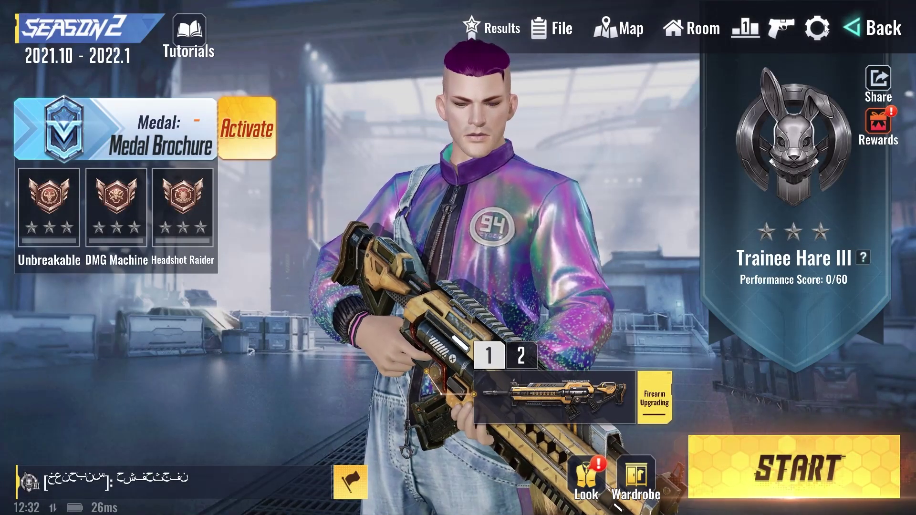
- Set Cyber Hunter graphics to Medium frames and HD quality, then confirm the configuration
{"action": "left_click", "coordinate": [818, 29]}
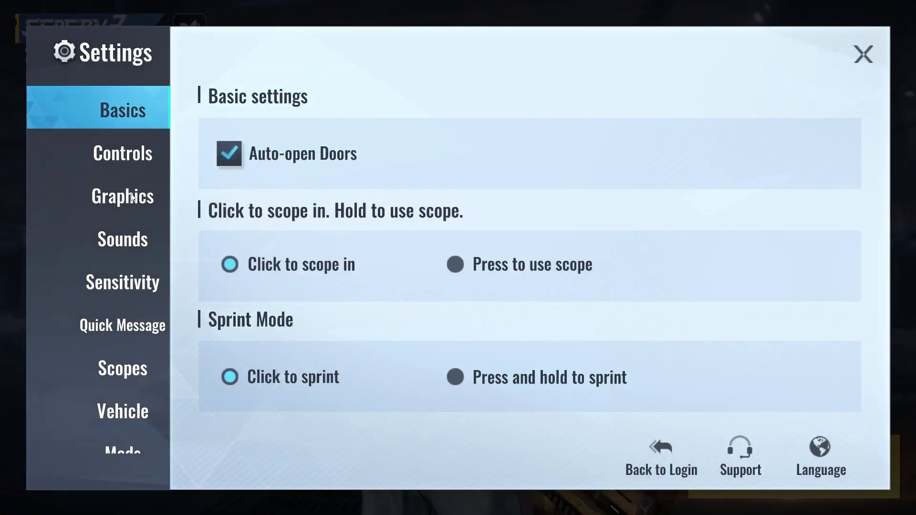
{"action": "left_click", "coordinate": [98, 190]}
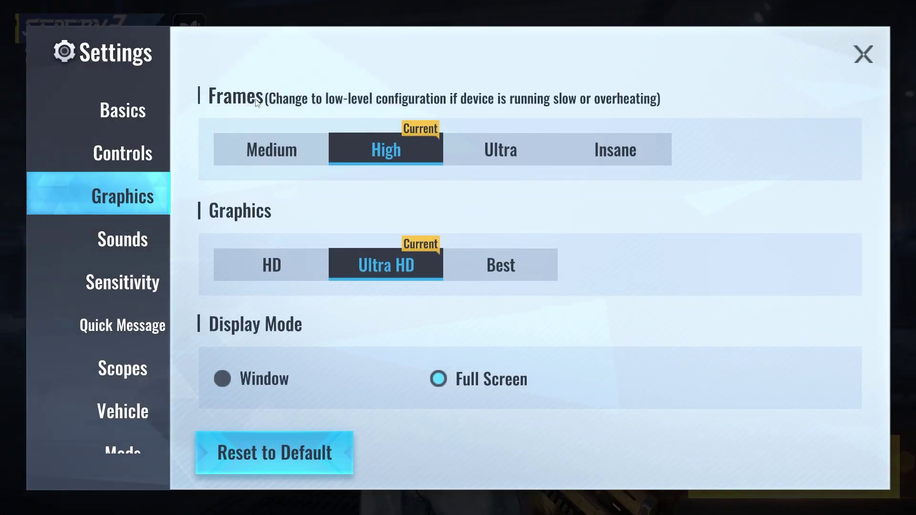
{"action": "left_click", "coordinate": [242, 150]}
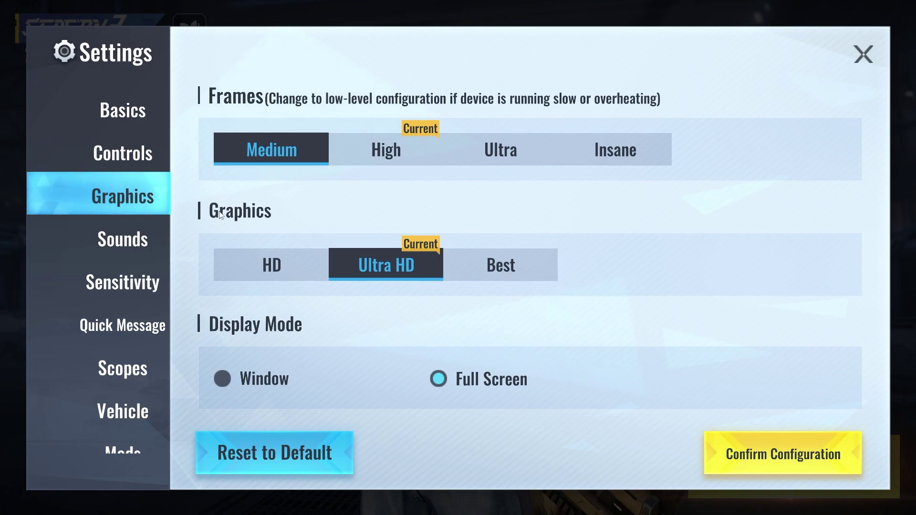
{"action": "left_click", "coordinate": [274, 265]}
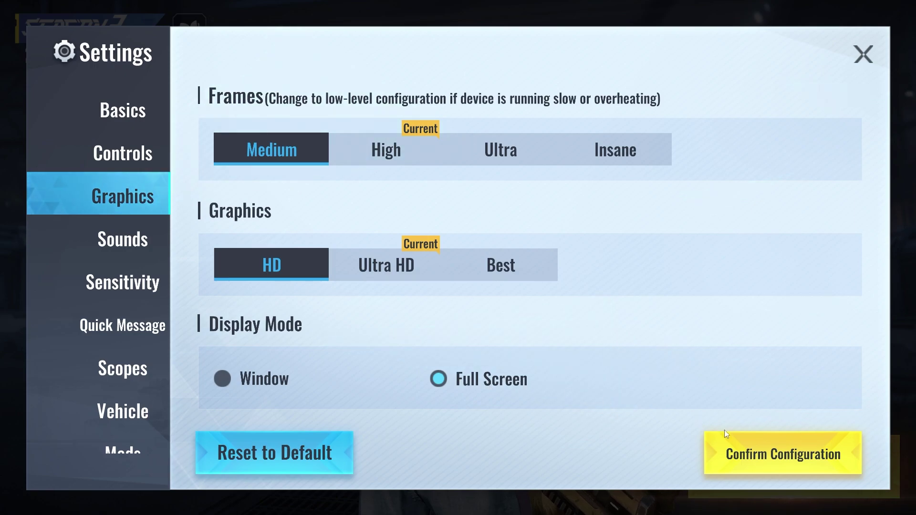
{"action": "left_click", "coordinate": [781, 456]}
{"action": "left_click", "coordinate": [536, 298]}
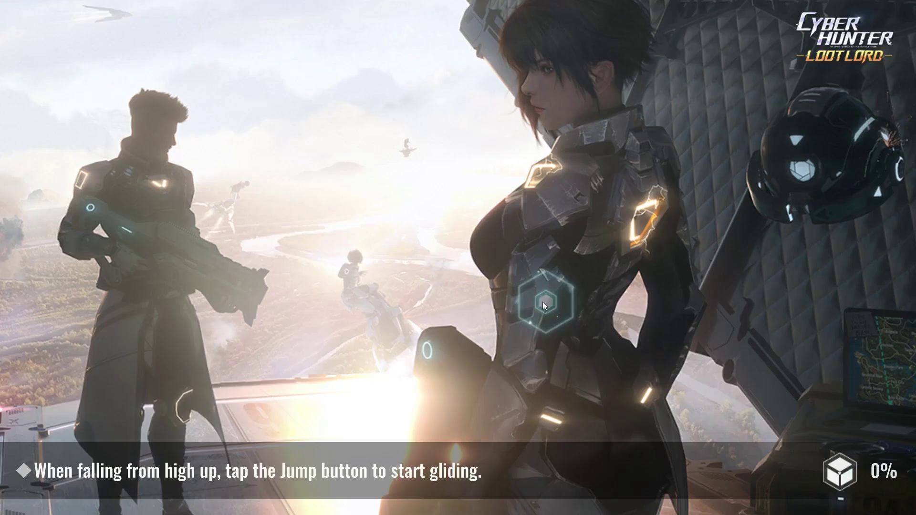
- Launch Task Manager from a 'task' search and show its detailed process list
{"action": "key", "text": "super"}
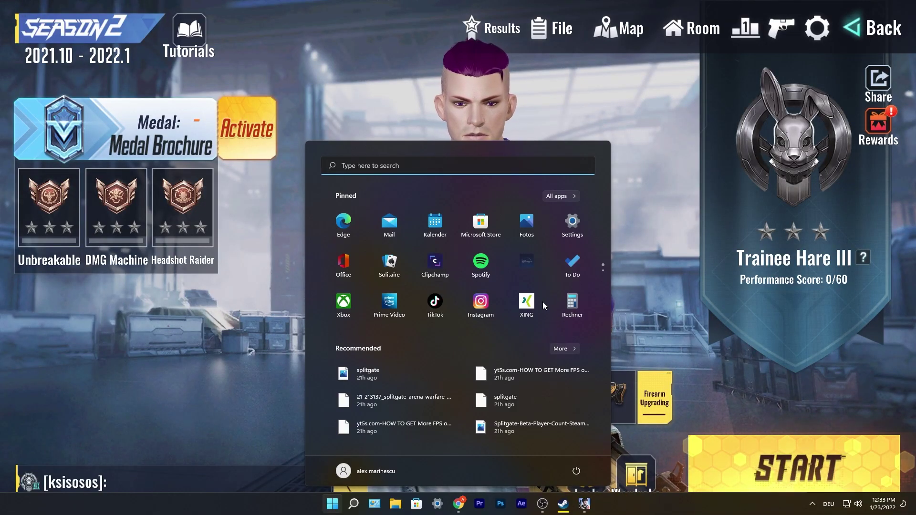
{"action": "left_click", "coordinate": [354, 505]}
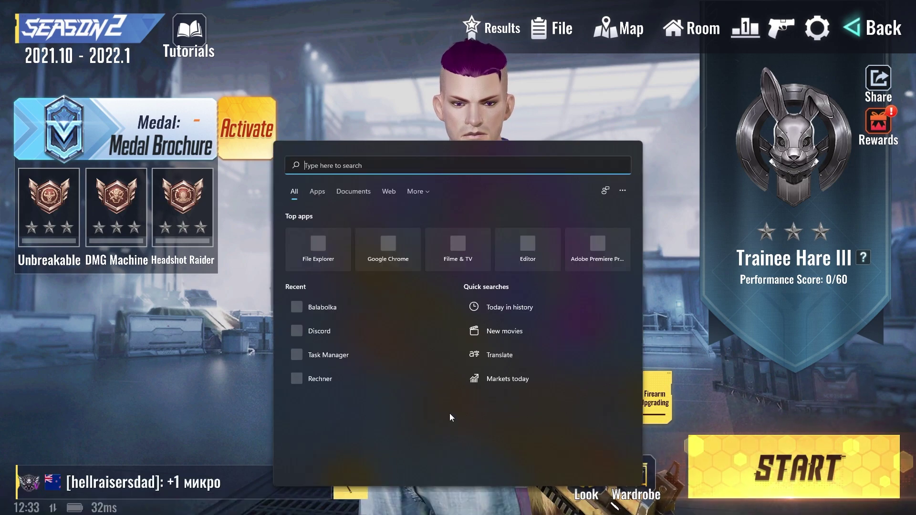
{"action": "type", "text": "task"}
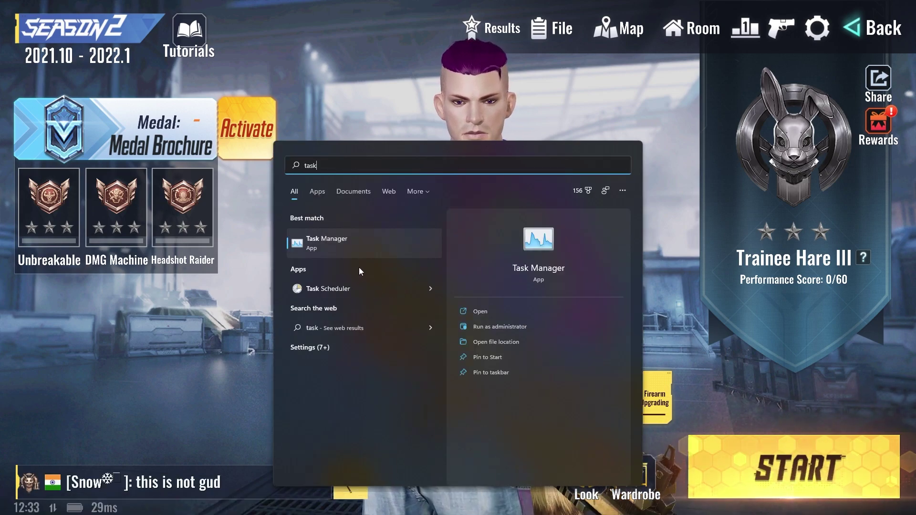
{"action": "left_click", "coordinate": [329, 240]}
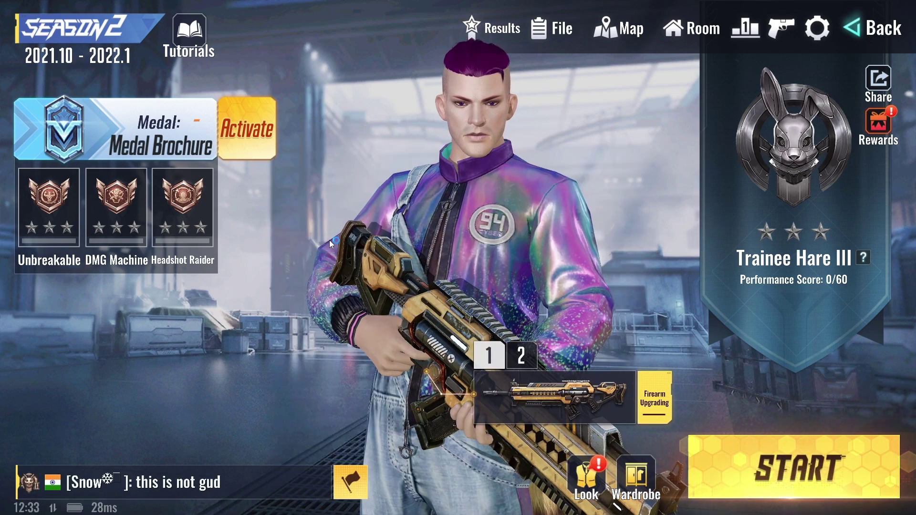
{"action": "left_click", "coordinate": [415, 152]}
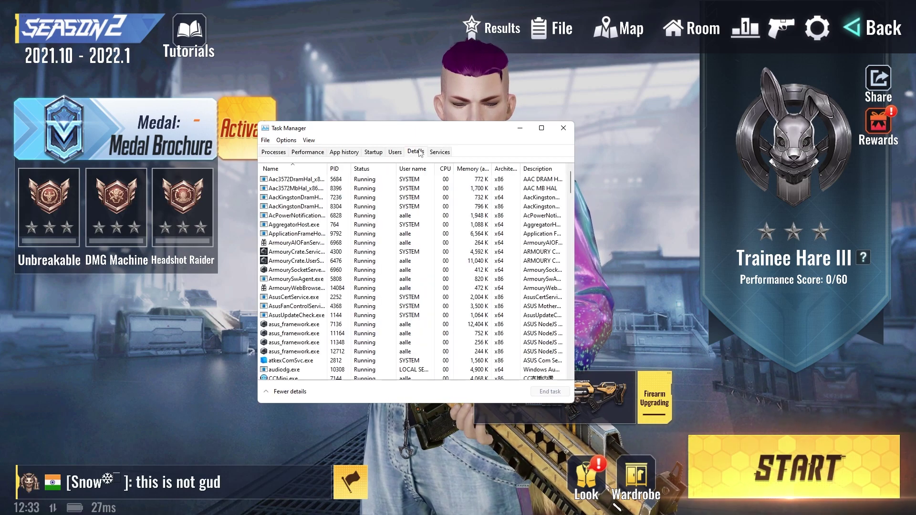
- Set client.exe to High priority, confirm the change, and close Task Manager
{"action": "scroll", "coordinate": [432, 263], "scroll_direction": "down", "scroll_amount": 3}
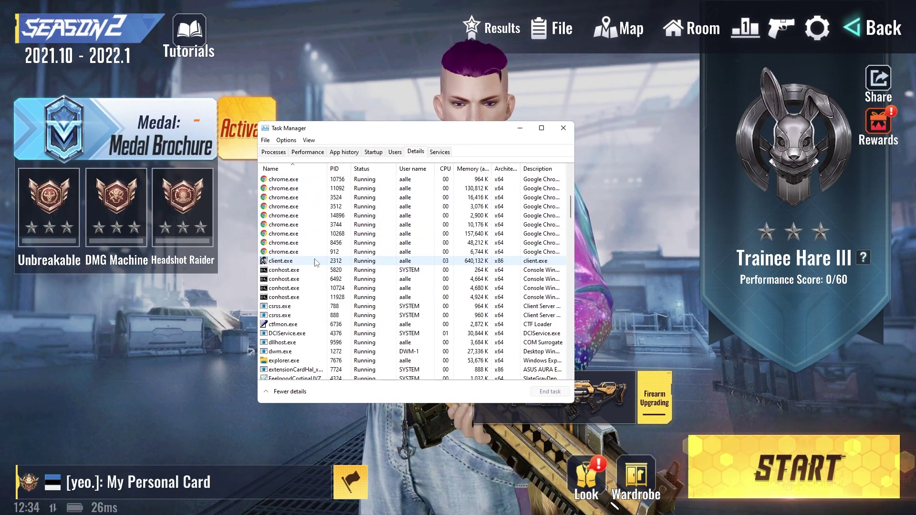
{"action": "left_click", "coordinate": [279, 263]}
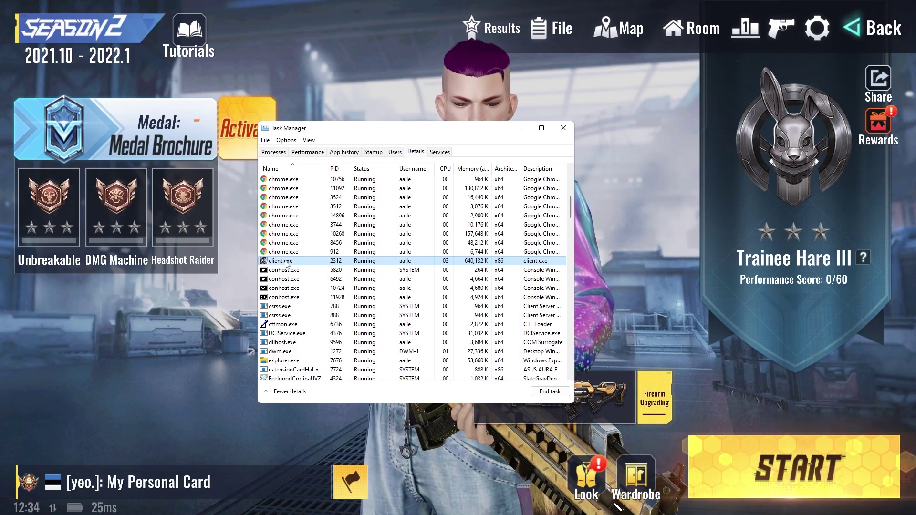
{"action": "right_click", "coordinate": [304, 262]}
{"action": "mouse_move", "coordinate": [321, 304]}
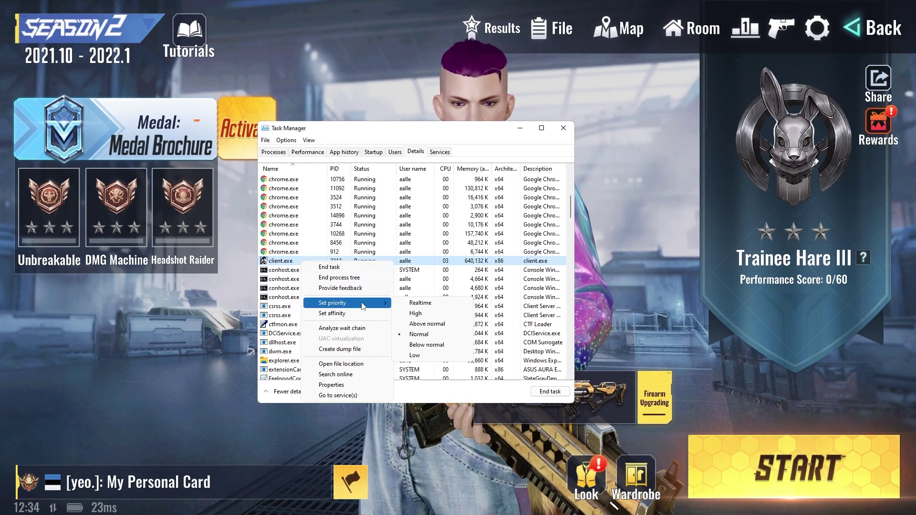
{"action": "left_click", "coordinate": [419, 318]}
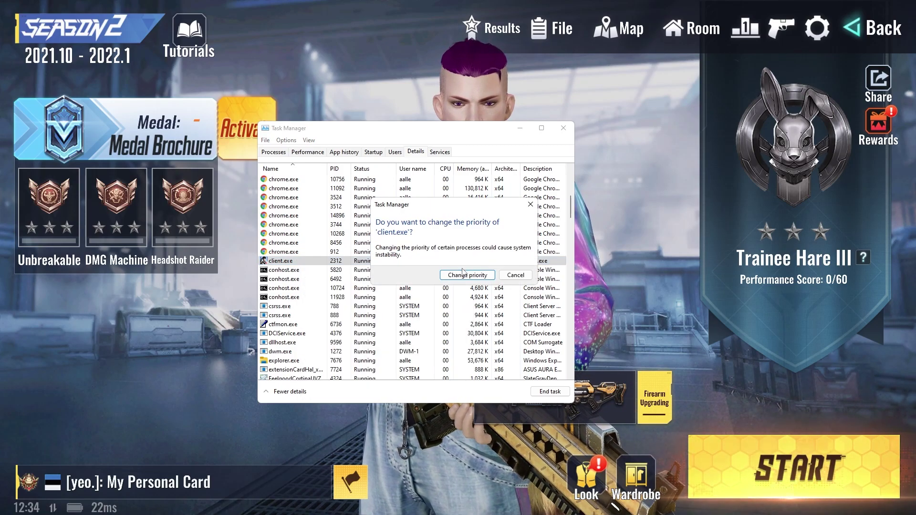
{"action": "left_click", "coordinate": [462, 275]}
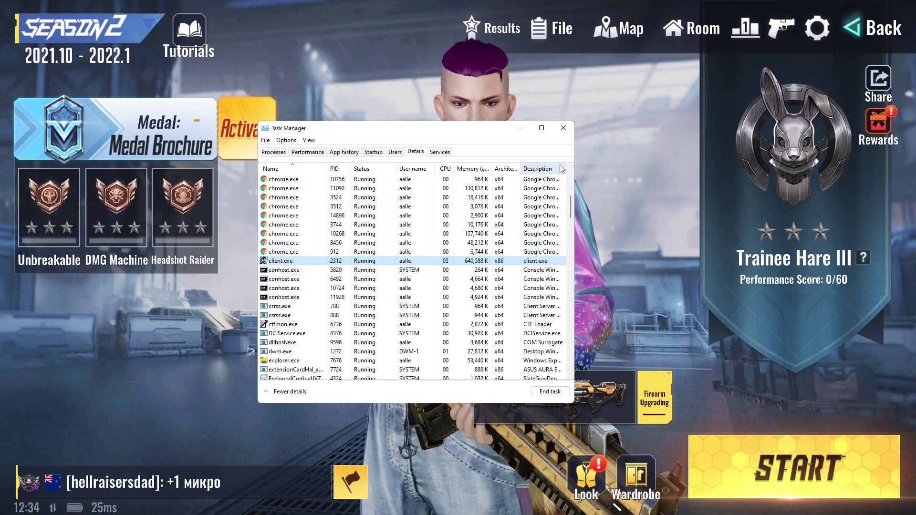
{"action": "left_click", "coordinate": [563, 128]}
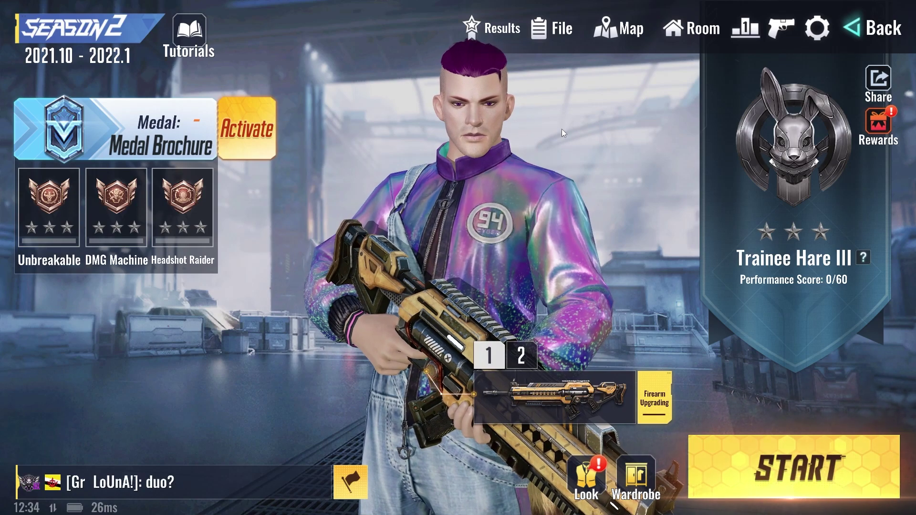